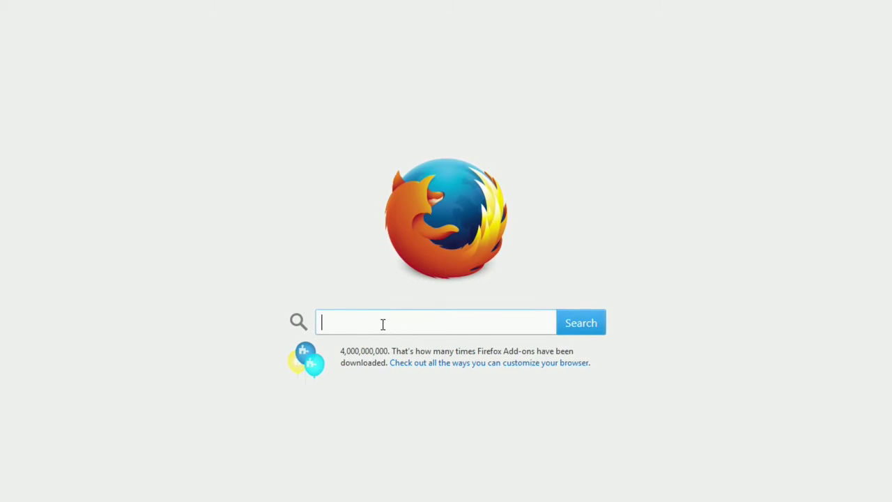
- Search for 'openelec raspberry pi' from the Firefox start page
text(openelec)
key(Down)
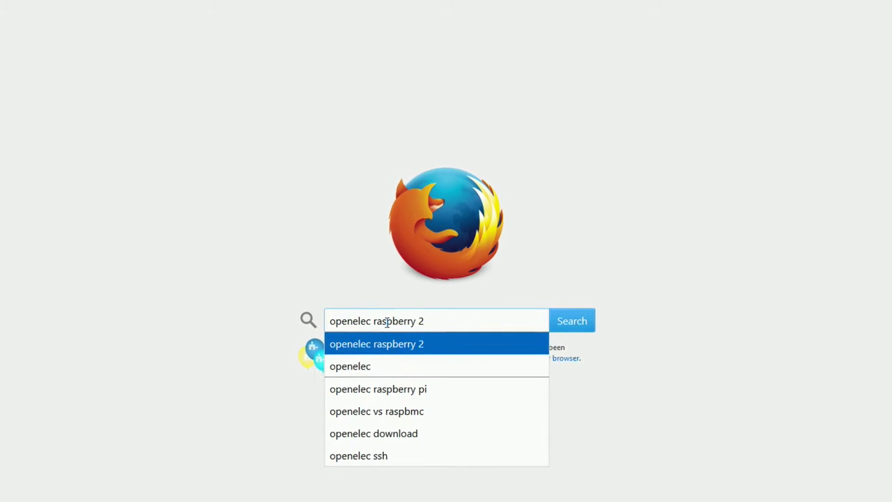
key(BackSpace)
text(pi)
key(Return)
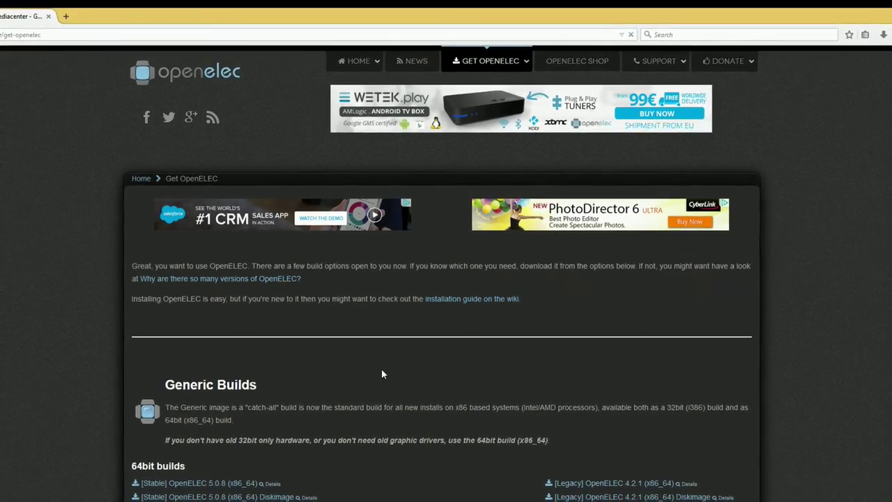
- Scroll to the RaspberryPi builds and download the stable OpenELEC 5.0.8 ARMv7 disk image
scroll(396, 370, down, 3)
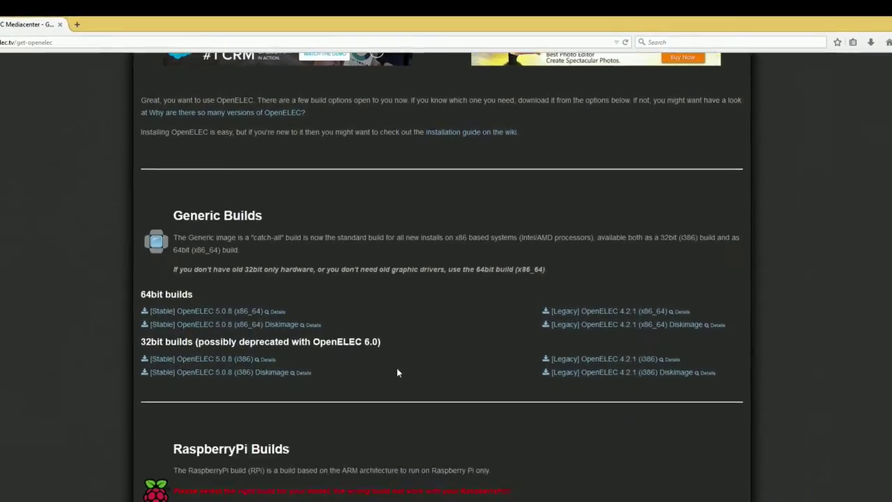
scroll(396, 373, down, 5)
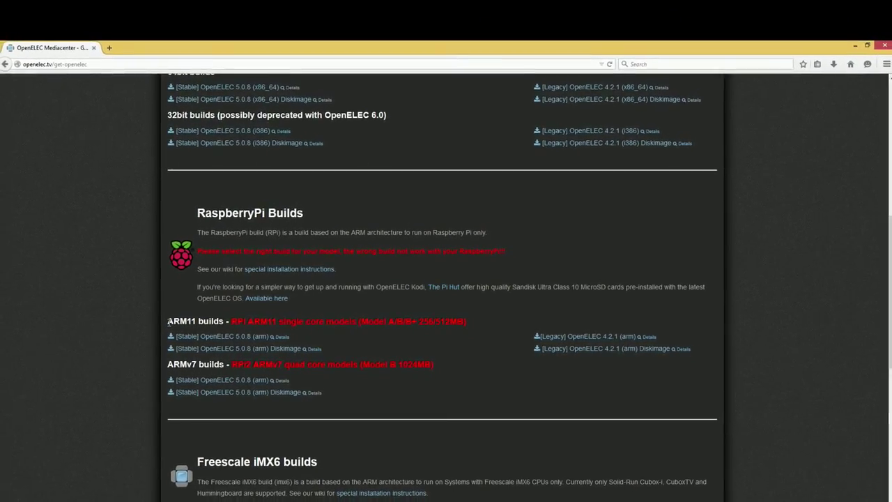
drag(168, 322, 304, 321)
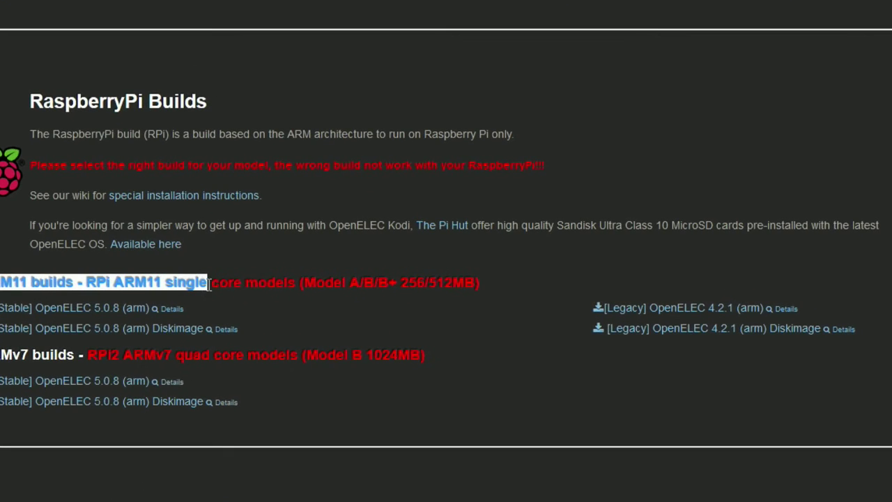
drag(208, 282, 488, 293)
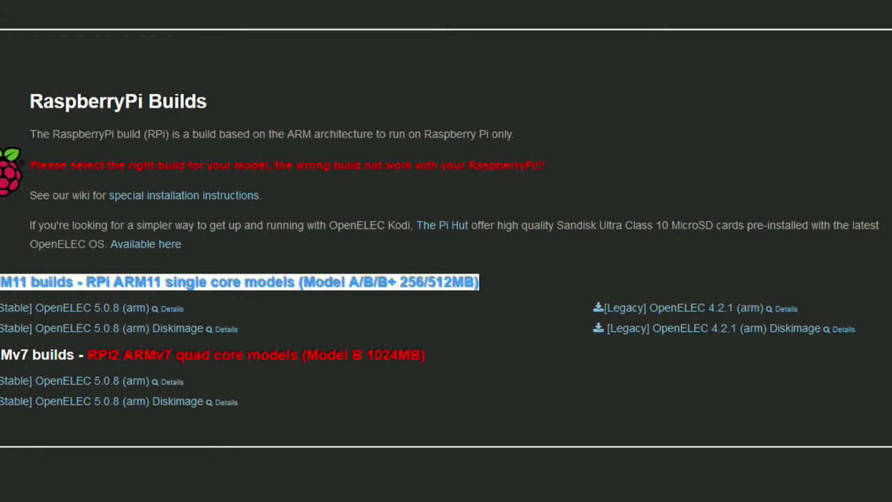
drag(2, 354, 446, 359)
click(444, 359)
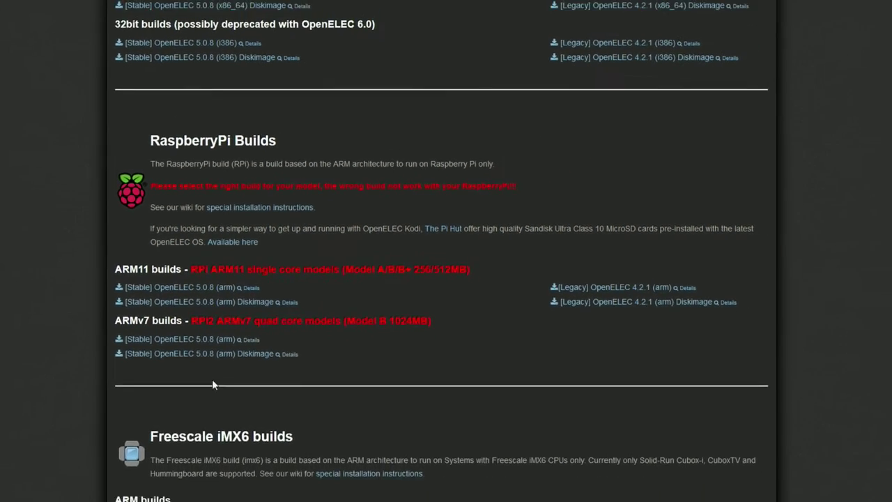
drag(73, 348, 274, 355)
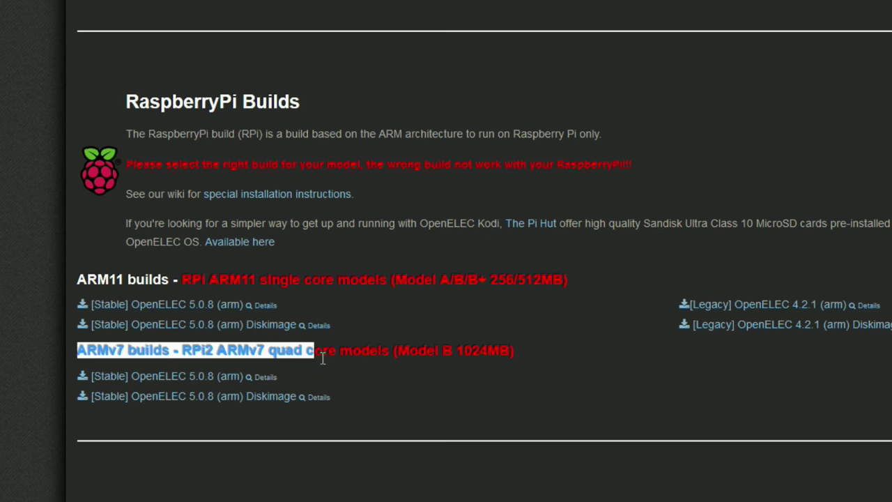
drag(327, 357, 534, 361)
click(524, 369)
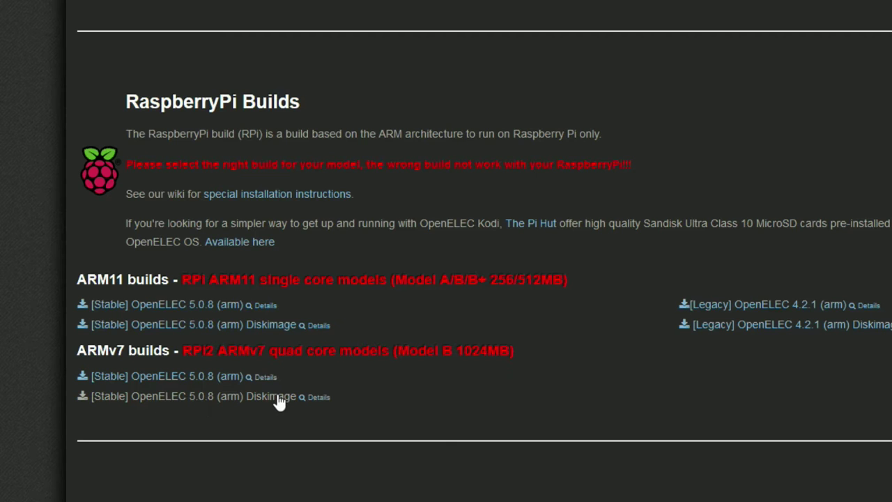
click(202, 397)
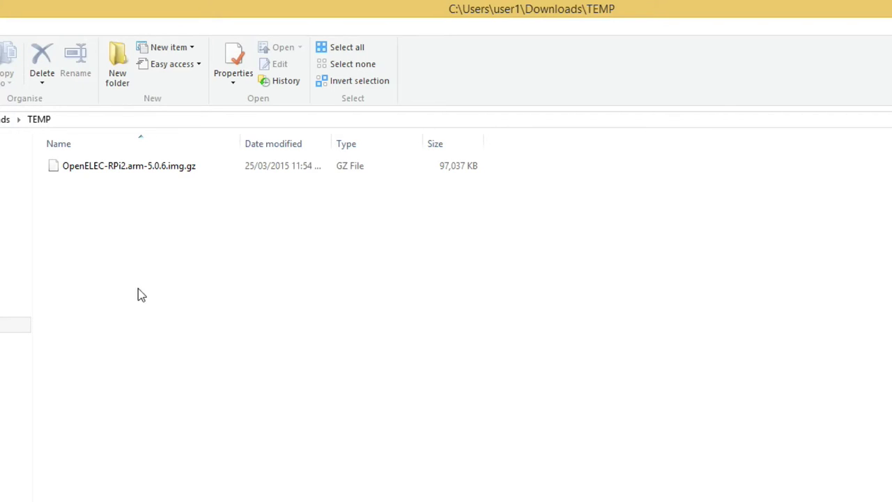
- Extract OpenELEC-RPi2.arm-5.0.6.img.gz with 7-Zip into its own folder
click(126, 174)
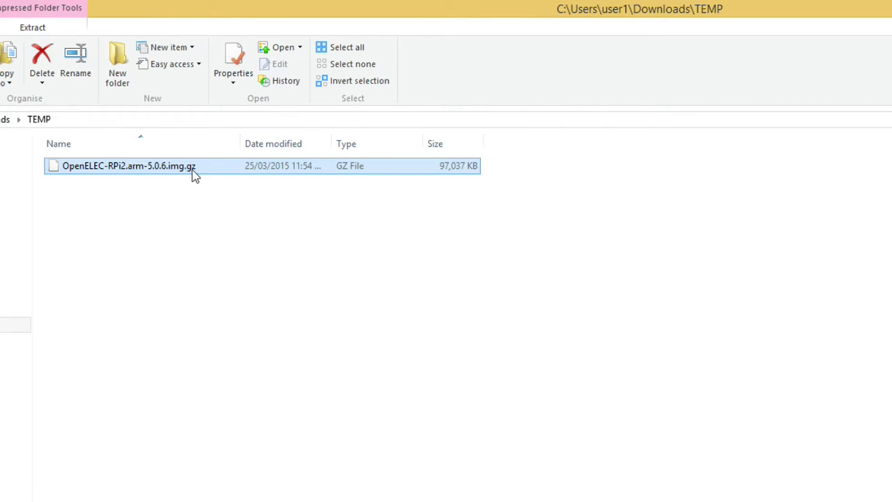
right_click(136, 171)
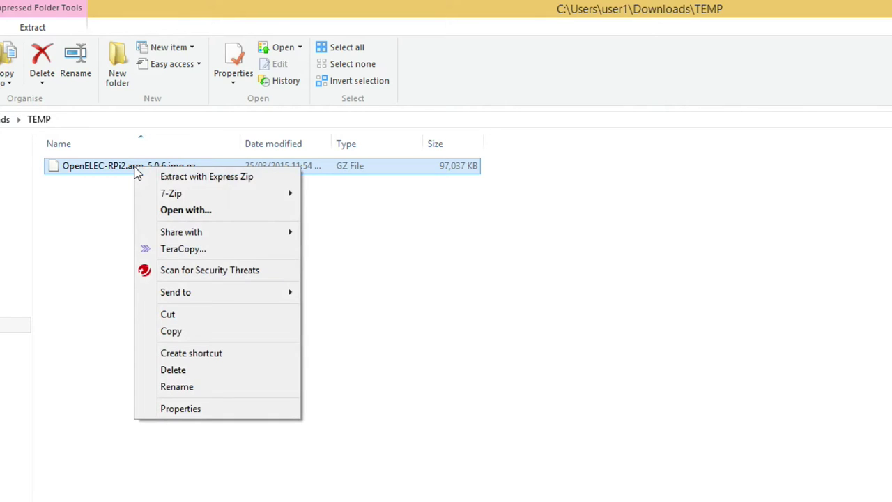
mouse_move(252, 199)
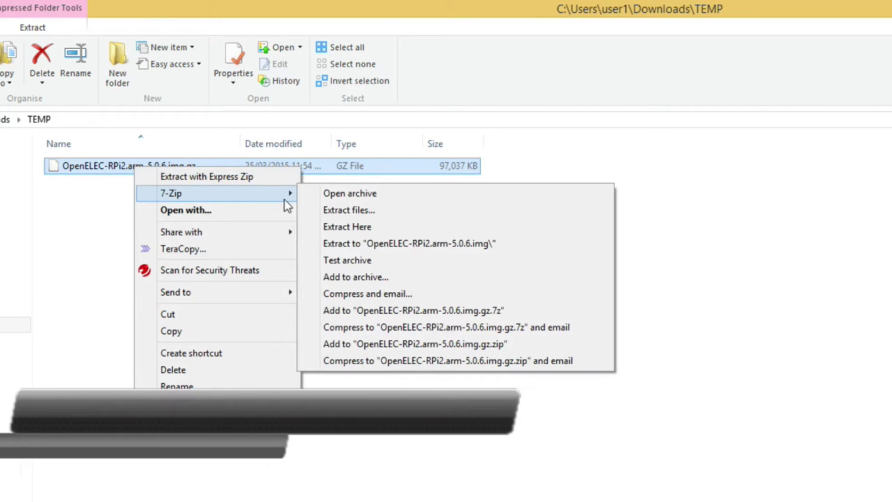
click(435, 247)
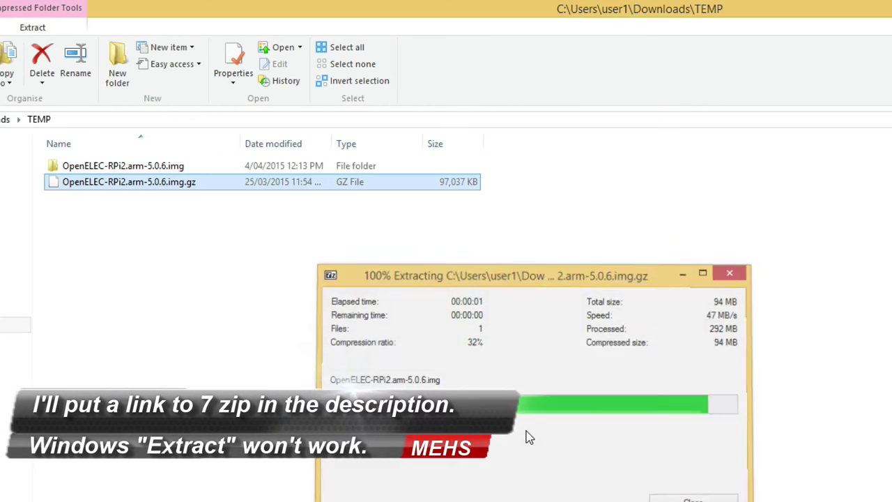
- Open the extracted OpenELEC-RPi2.arm-5.0.6.img folder and select the disc image file
click(131, 239)
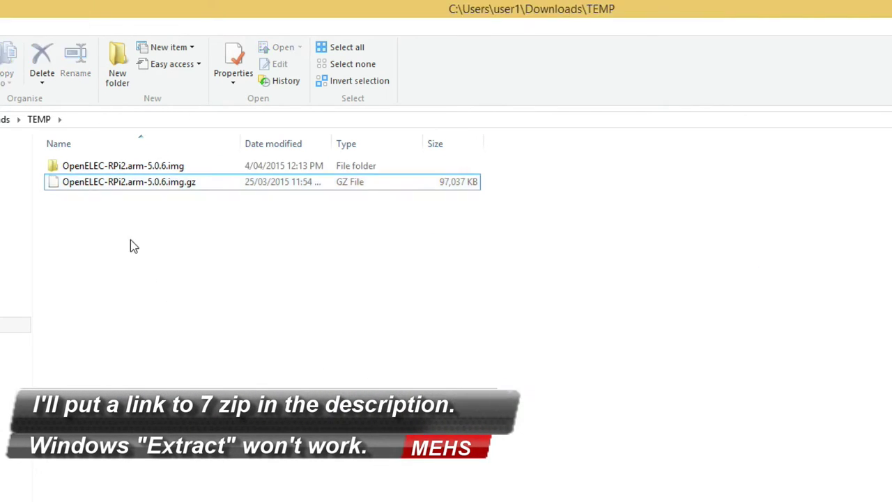
double_click(120, 169)
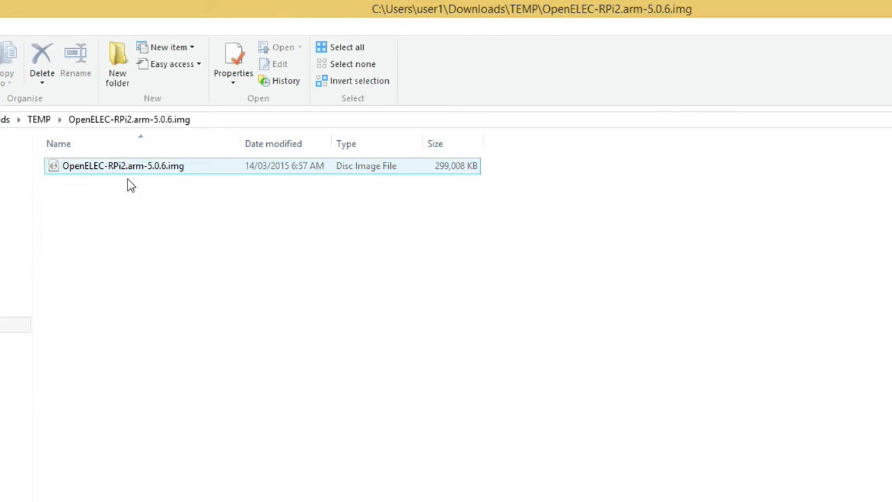
click(71, 171)
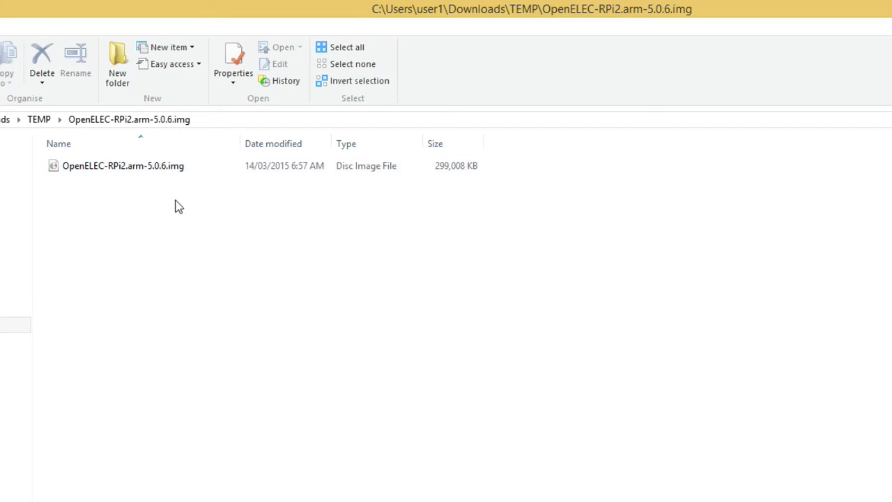
click(132, 173)
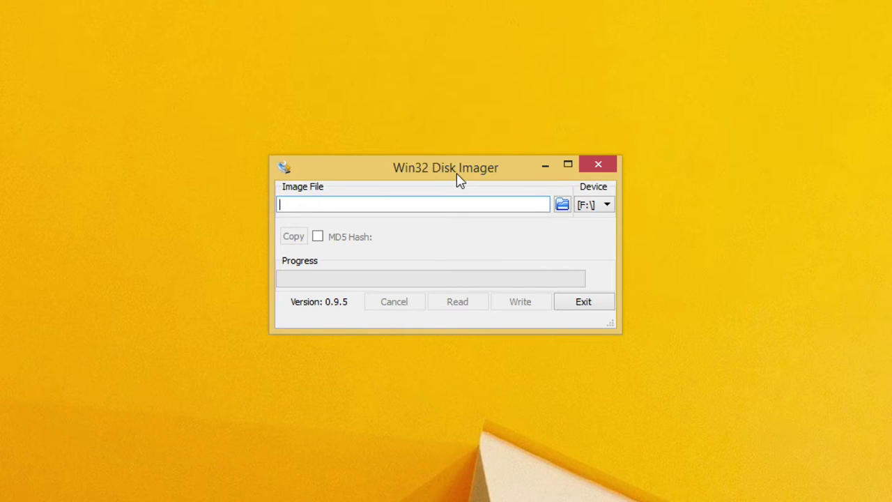
- Choose OpenELEC-RPi2.arm-5.0.6.img as the image file, keeping F:\ as the target device
click(607, 205)
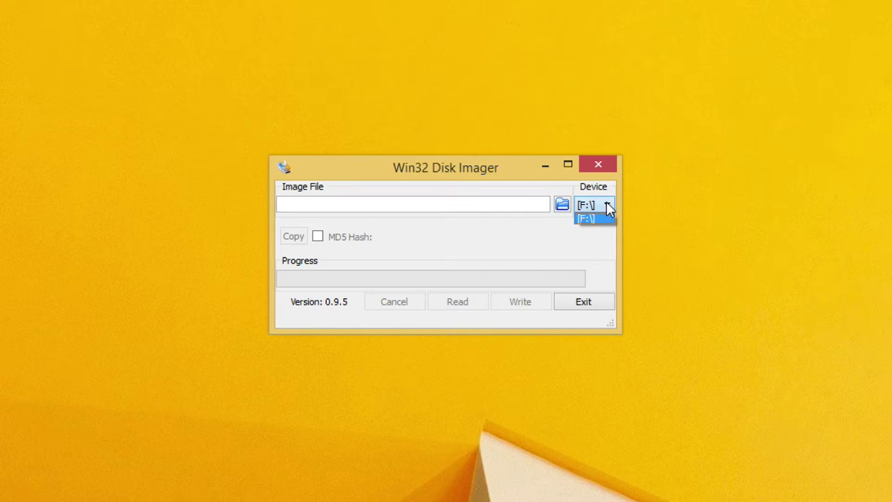
click(606, 202)
click(562, 205)
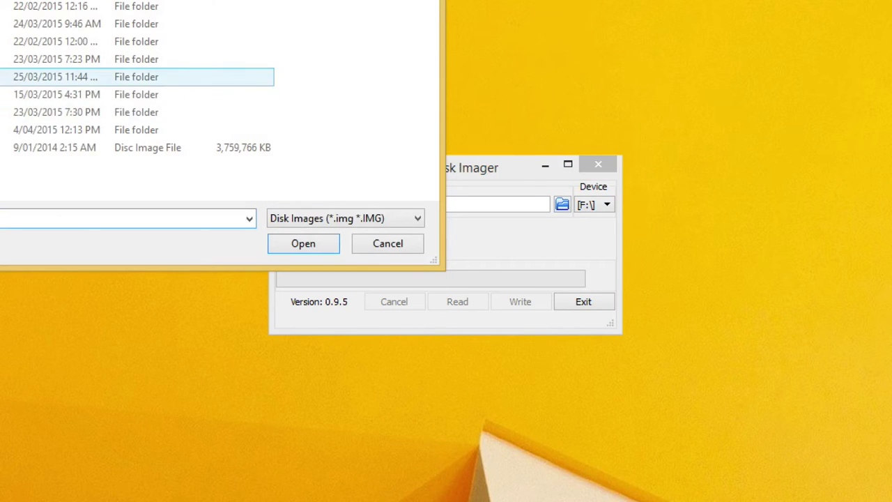
double_click(3, 130)
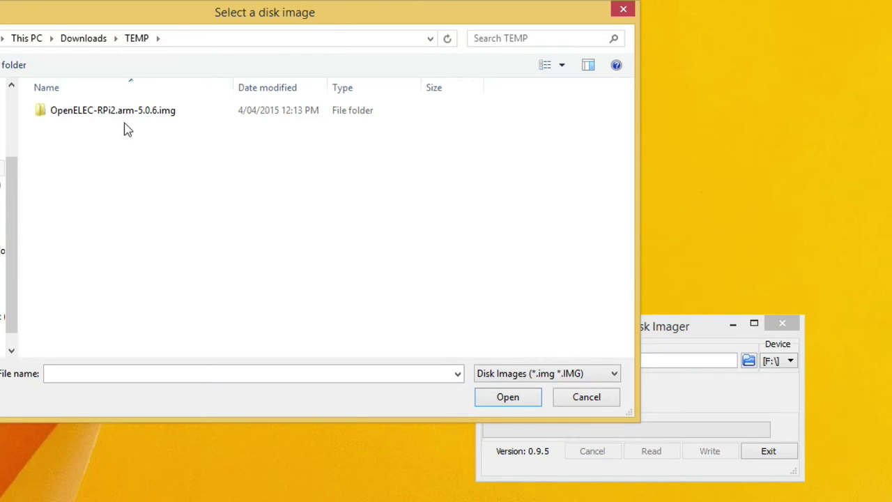
double_click(124, 114)
click(99, 115)
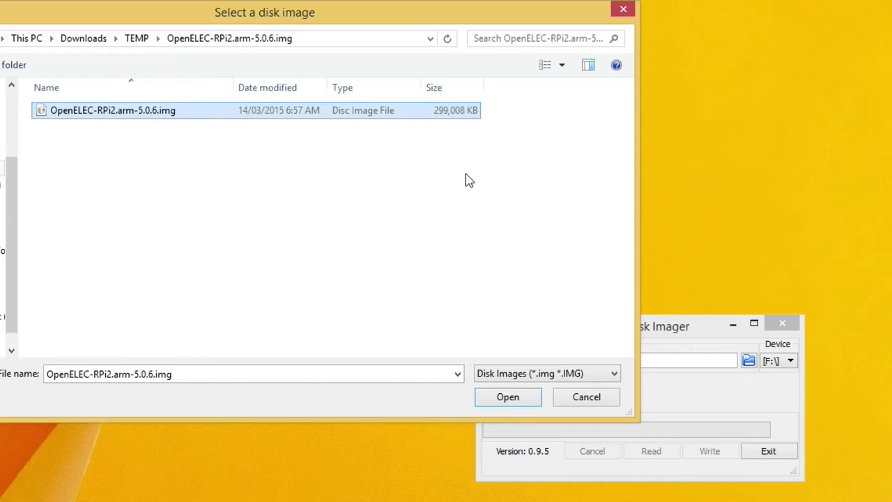
click(509, 402)
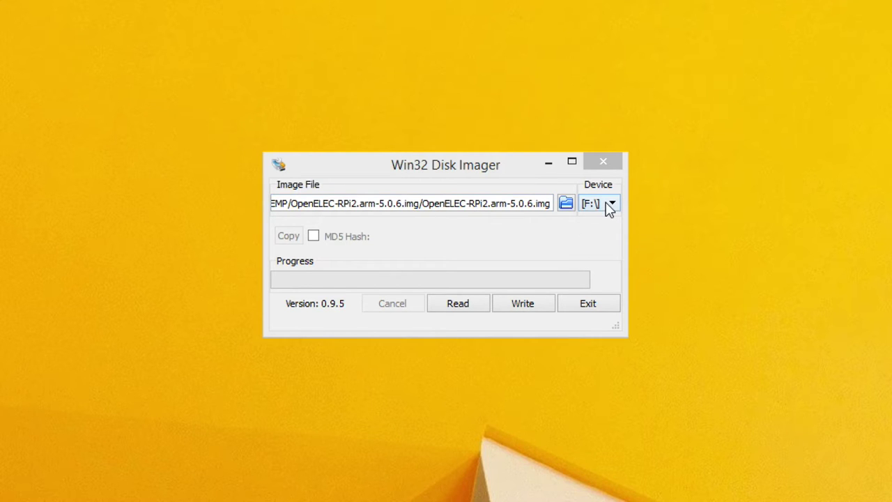
- Write the image to F:\, confirming the overwrite and dismissing the success message
click(523, 309)
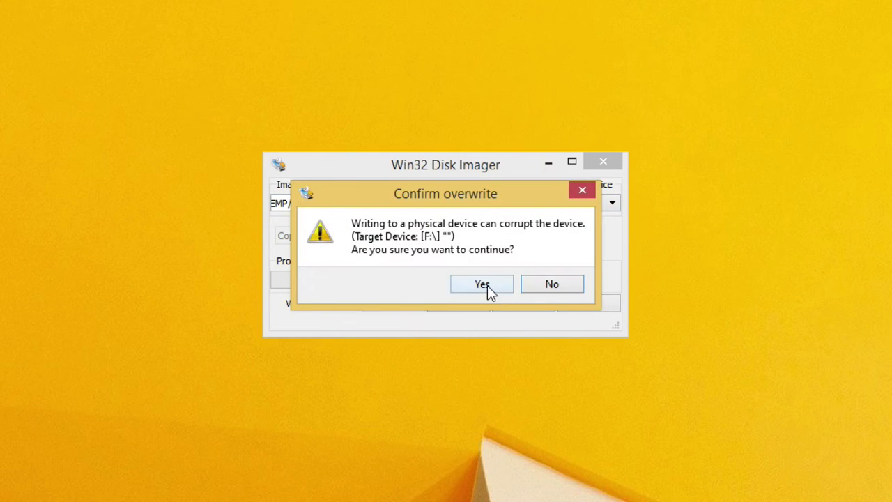
click(487, 285)
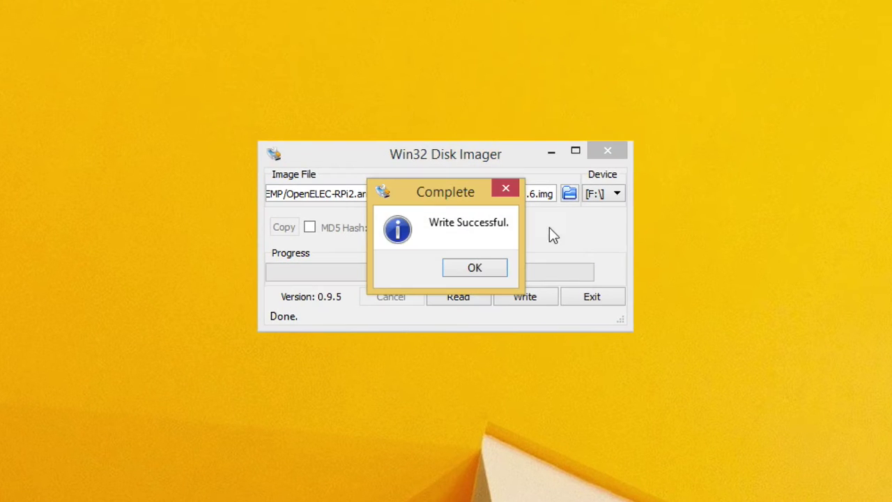
click(475, 268)
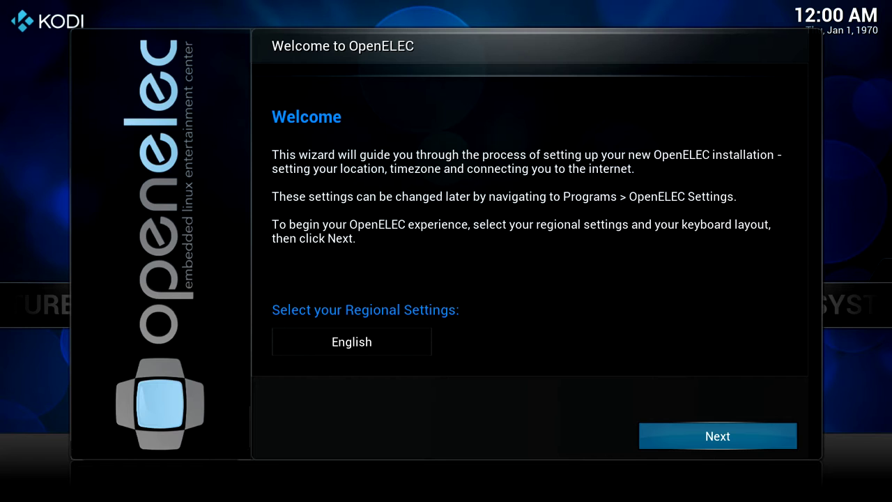
- Step through the wizard with English, hostname OpenELEC and the default sharing settings
key(Return)
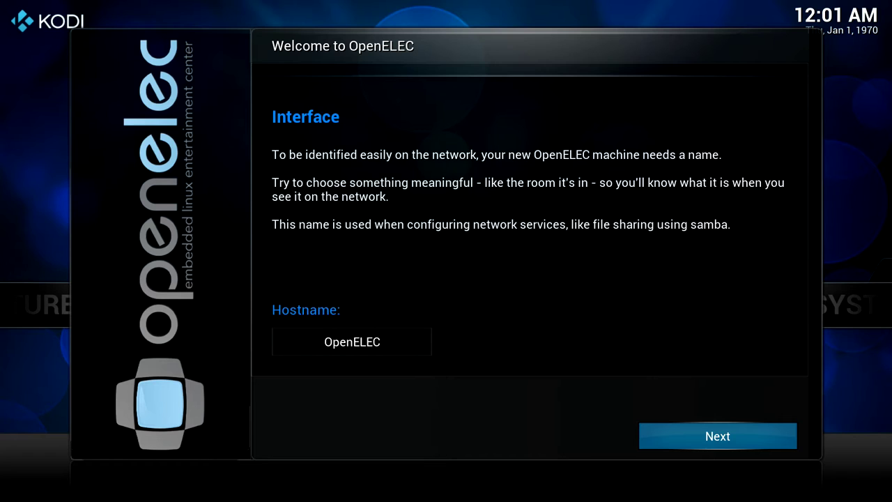
key(Return)
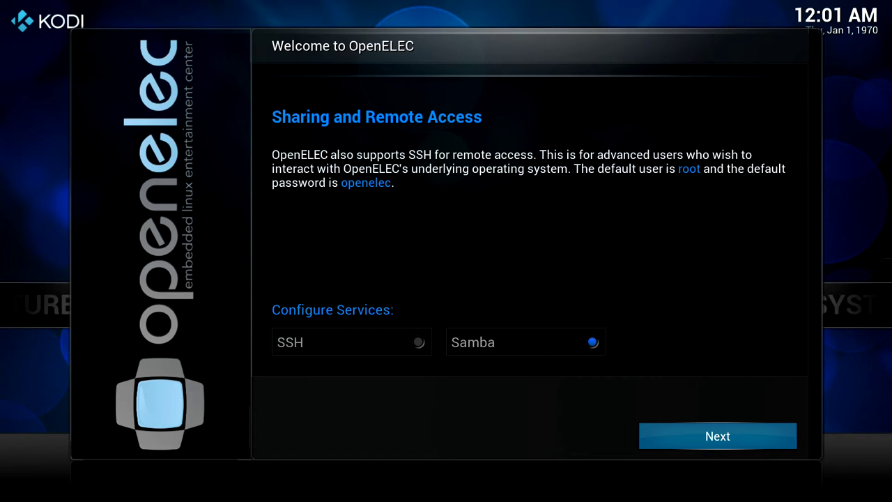
key(Return)
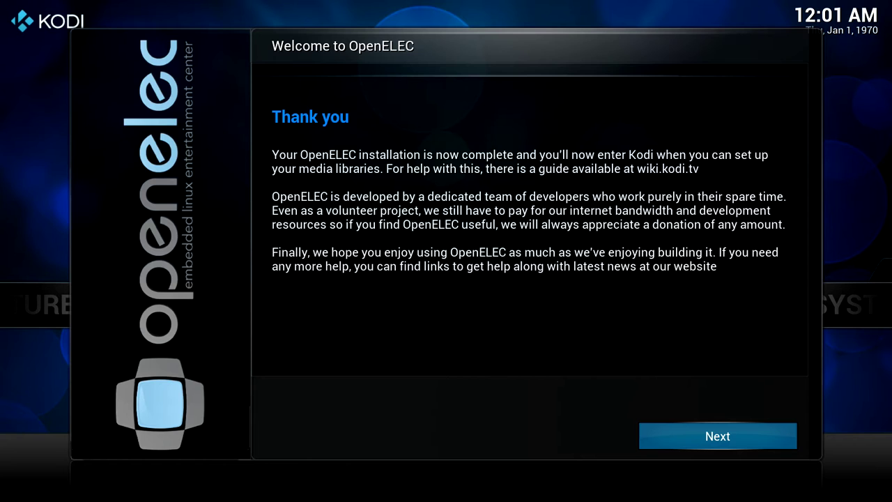
key(Return)
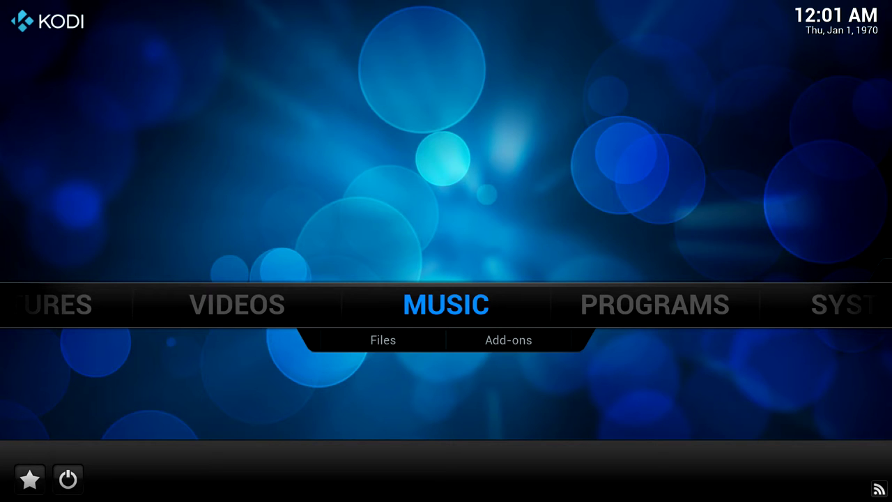
- Move across the home menu to SYSTEM and enter its OpenELEC submenu entry
key(Left)
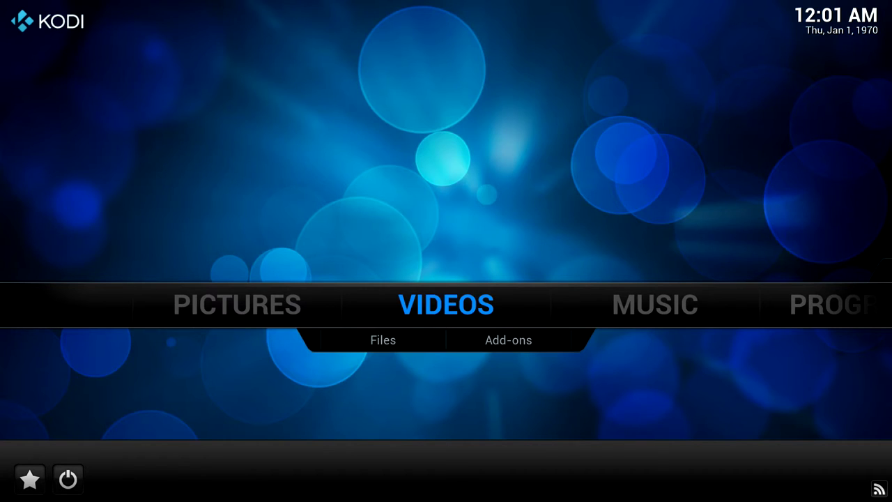
key(Left)
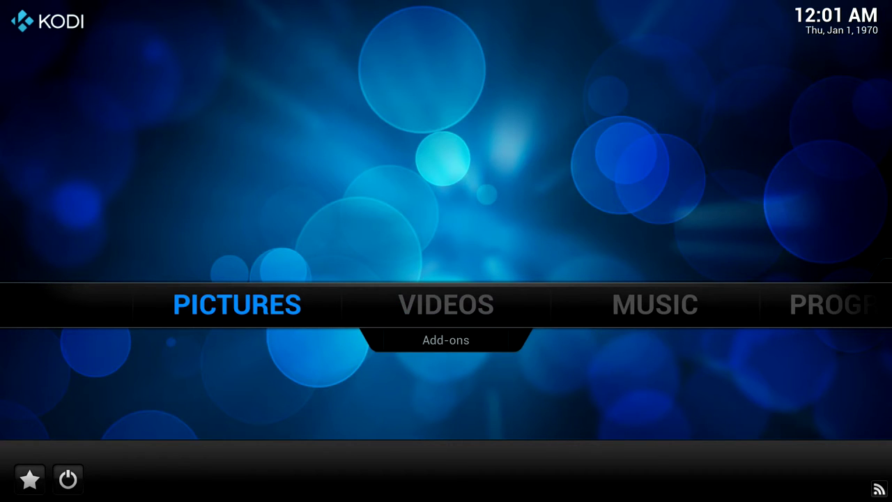
key(Right)
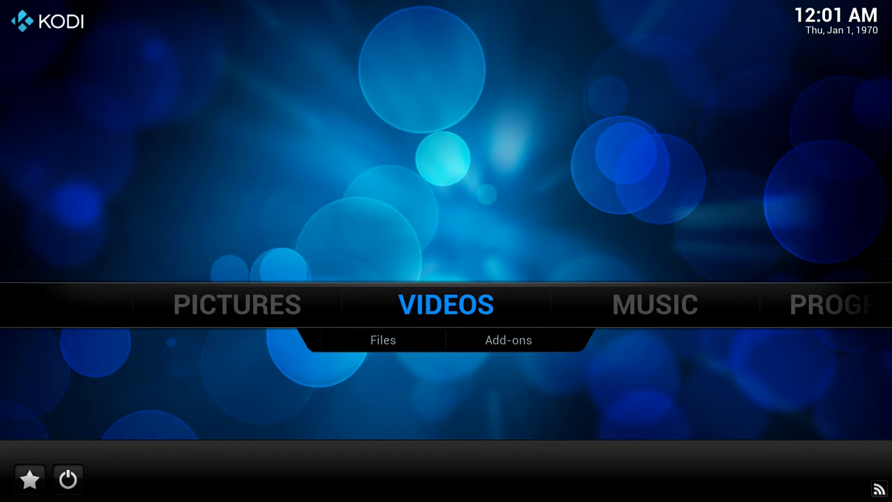
key(Right)
key(Right)
key(Right)
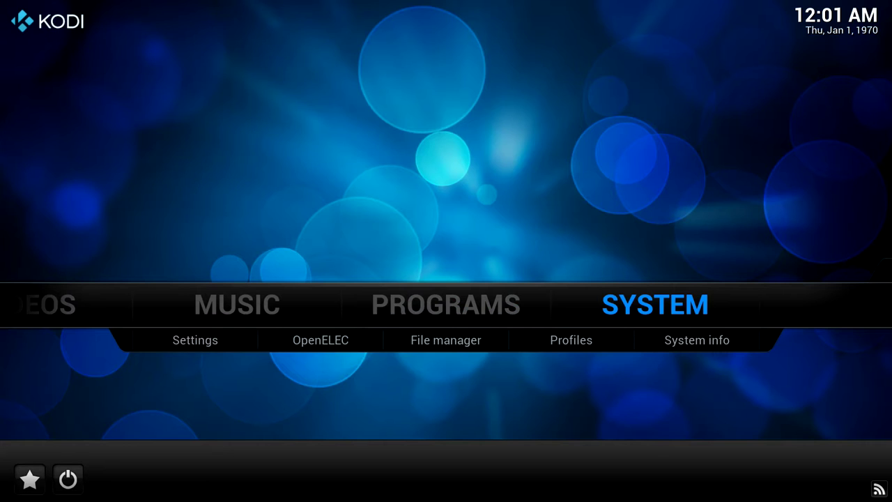
key(Down)
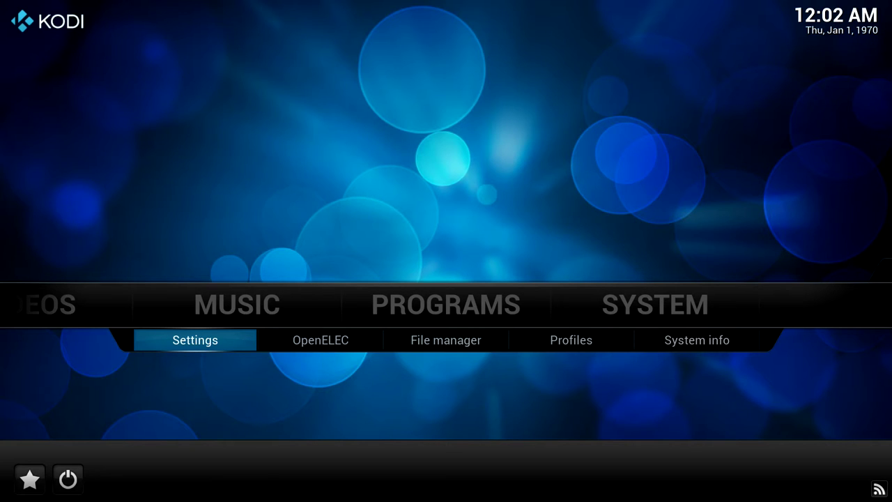
key(Right)
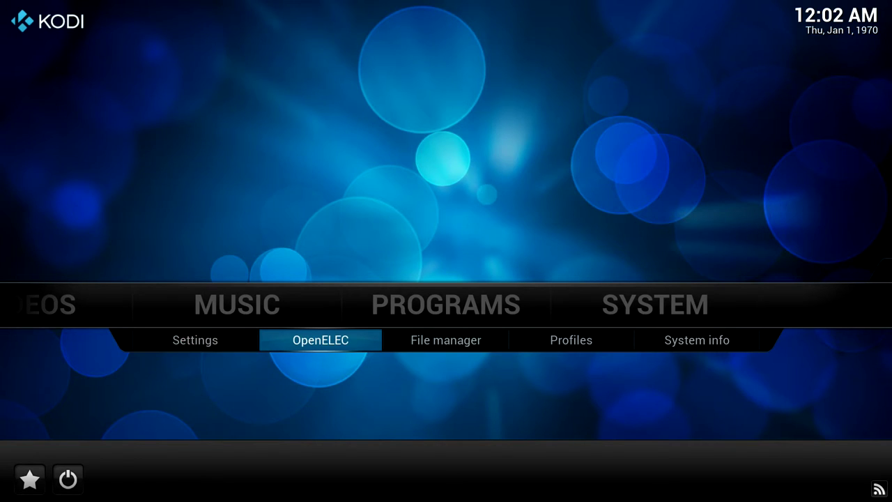
key(Return)
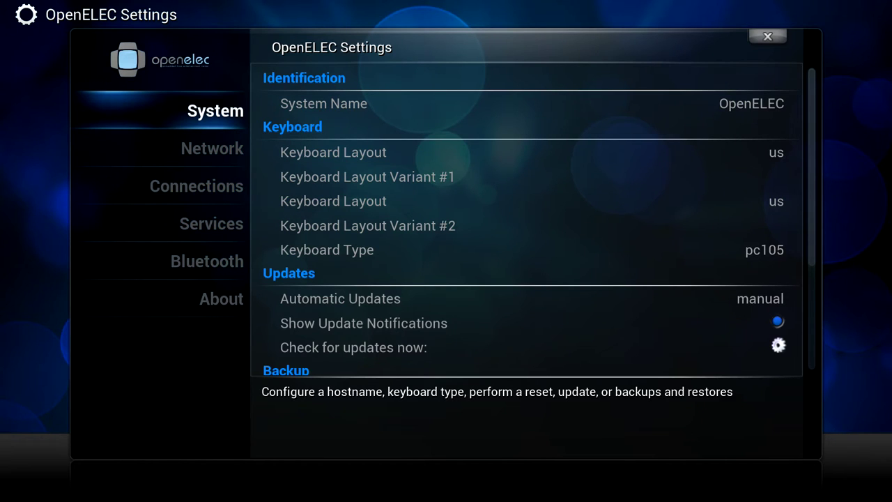
- Turn on Wireless Networks Active in the OpenELEC Network settings
key(Down)
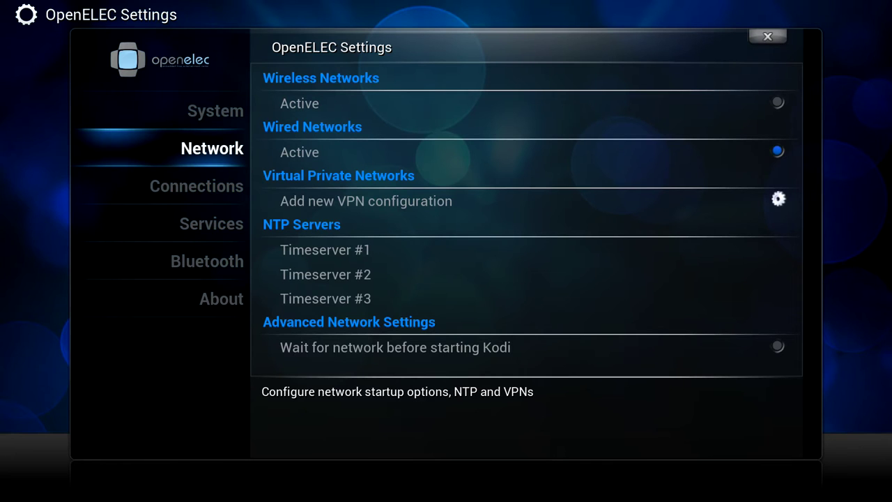
key(Right)
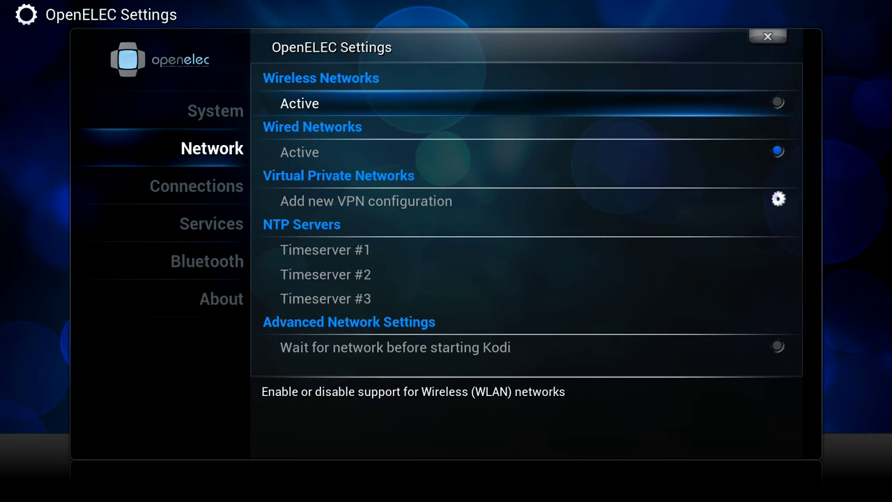
key(Return)
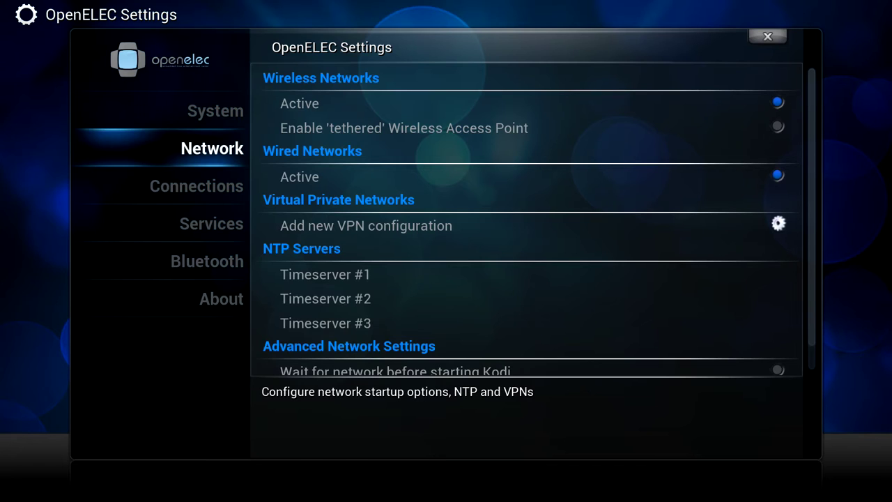
- Connect to the MNM-G Wi-Fi network from the Connections list
click(196, 186)
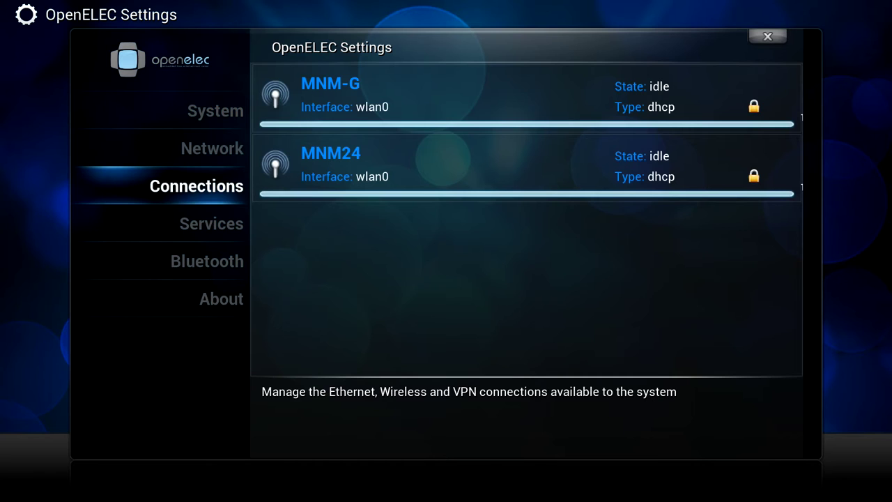
click(527, 97)
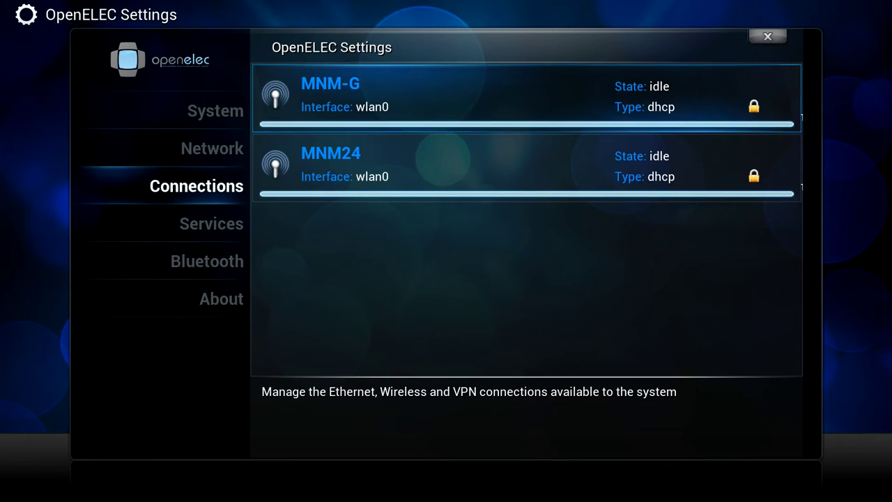
key(Return)
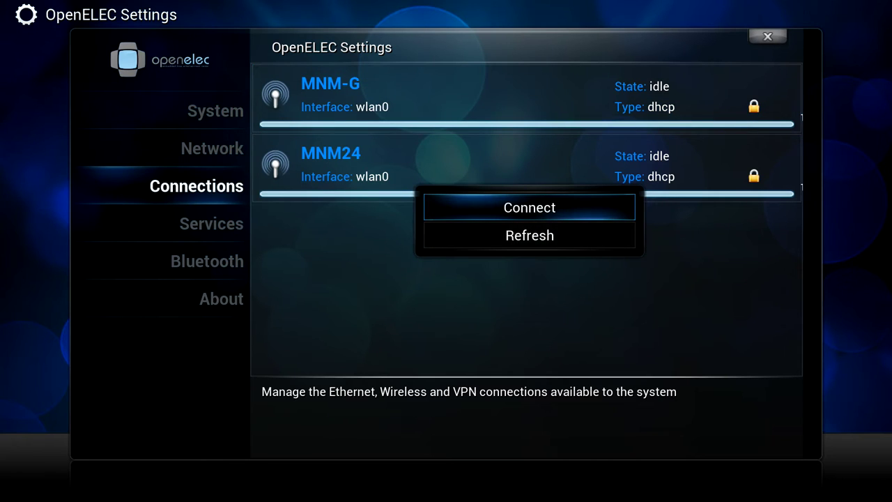
key(Return)
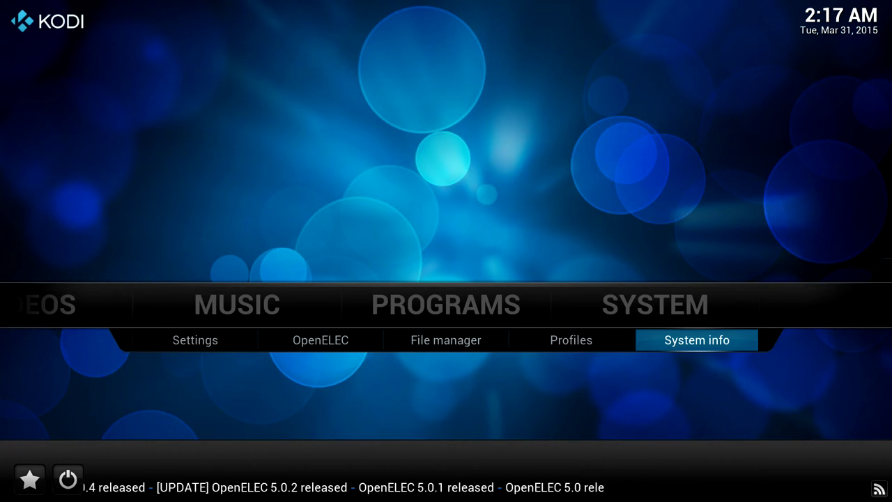
key(Return)
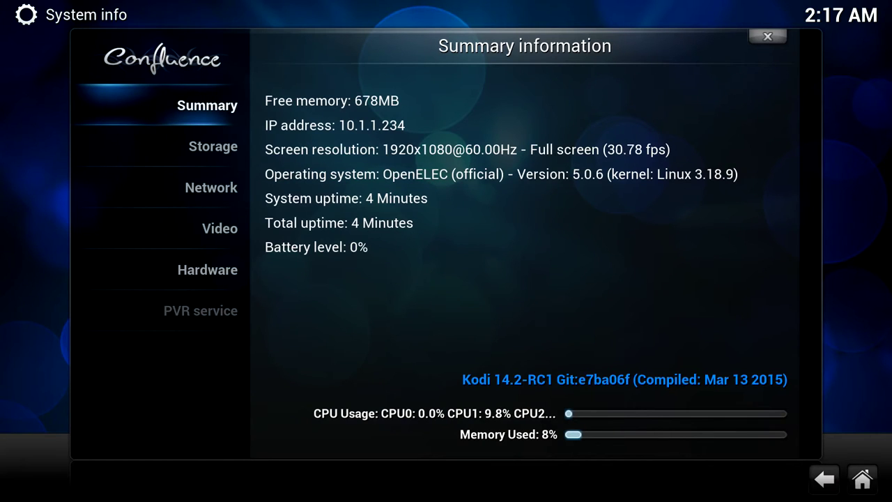
key(Escape)
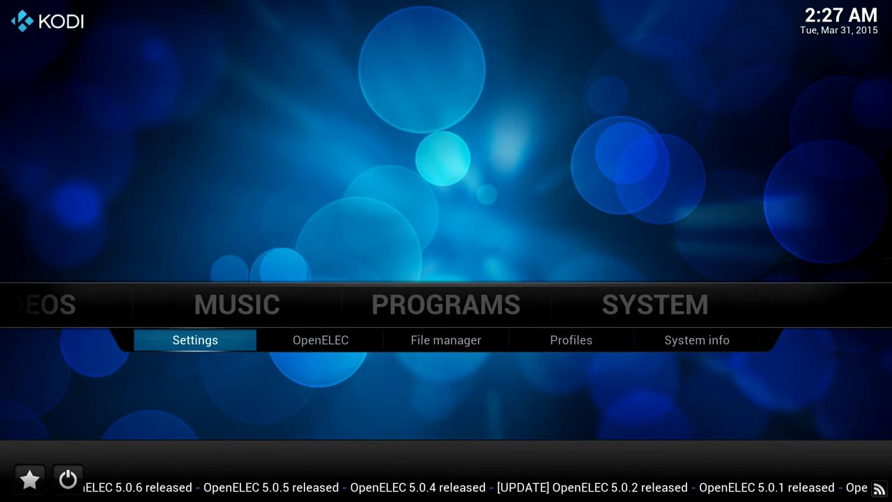
- In Settings > Appearance, switch the Settings level from Standard to Expert
key(Return)
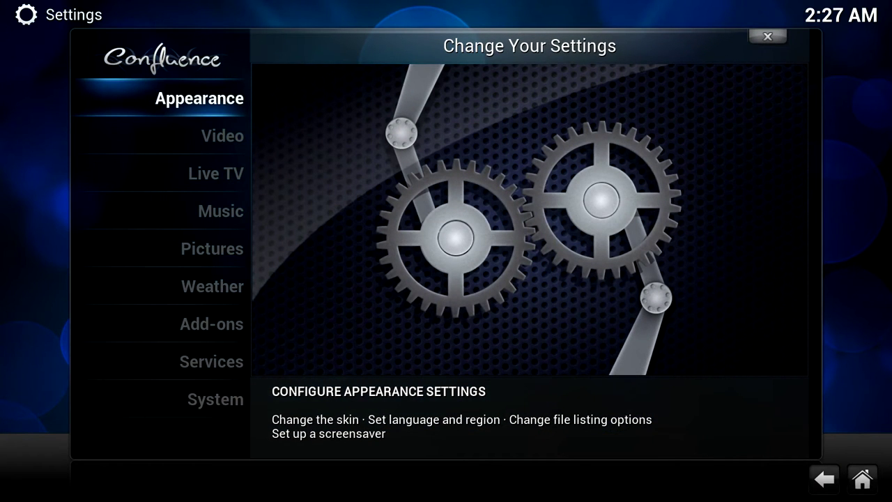
key(Return)
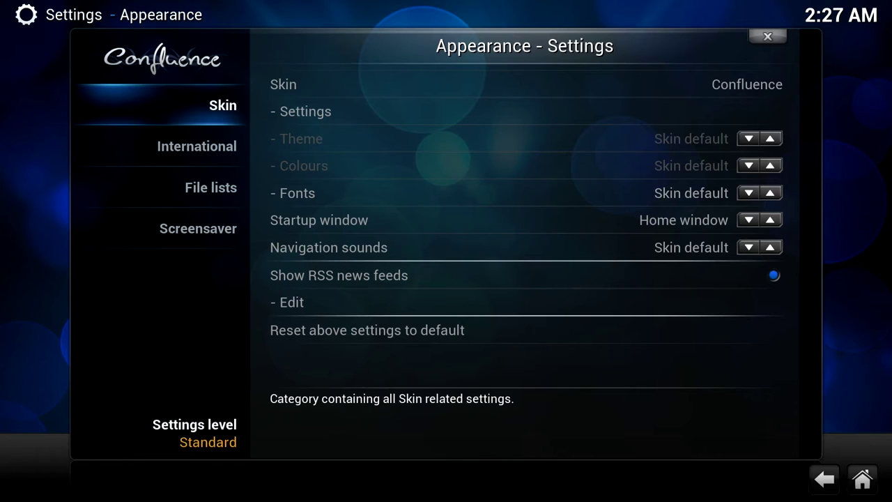
key(Right)
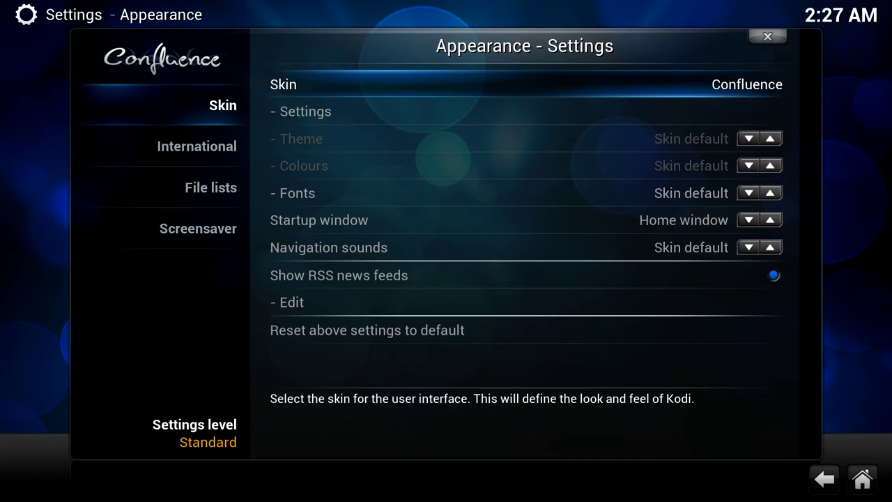
key(Left)
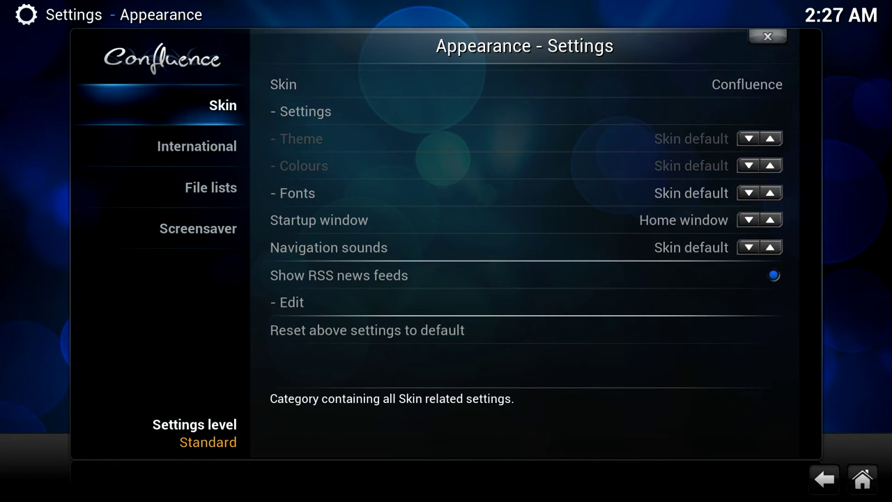
key(Down)
key(Down)
key(Down)
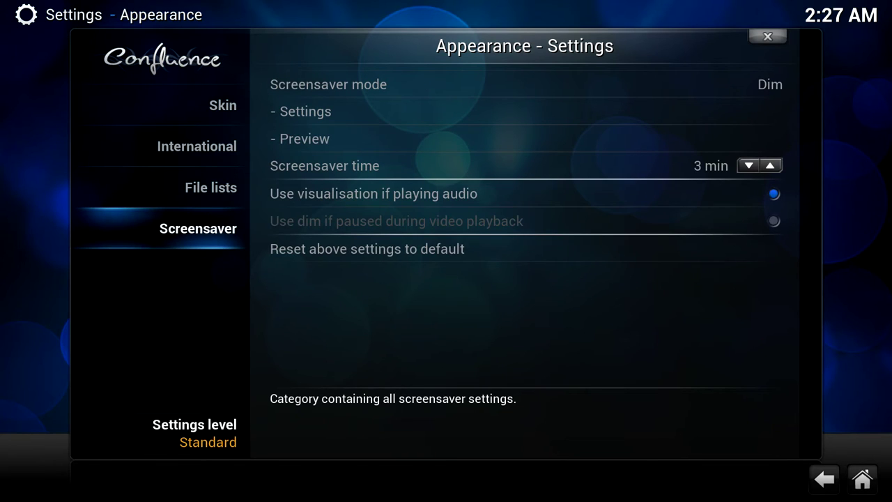
key(Down)
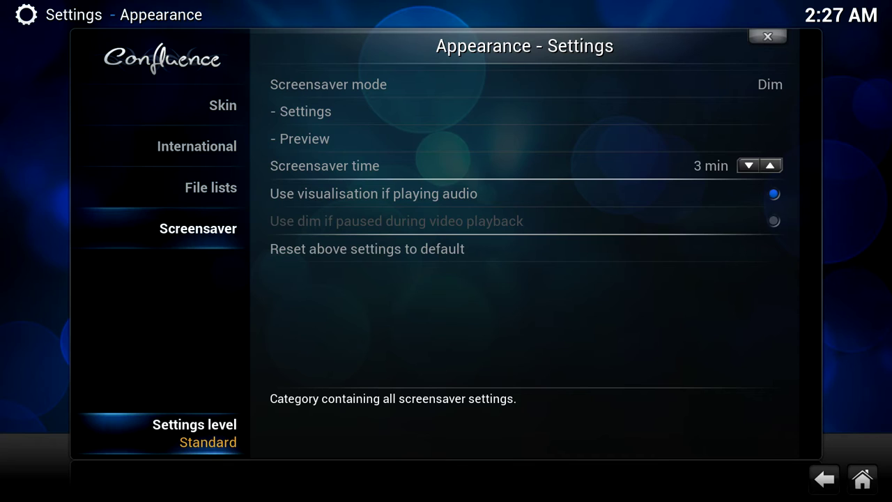
key(Return)
key(Return)
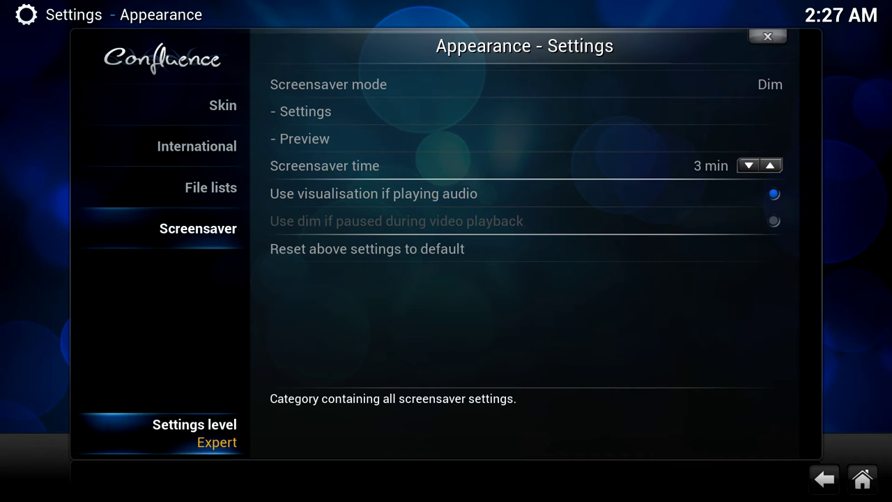
click(223, 105)
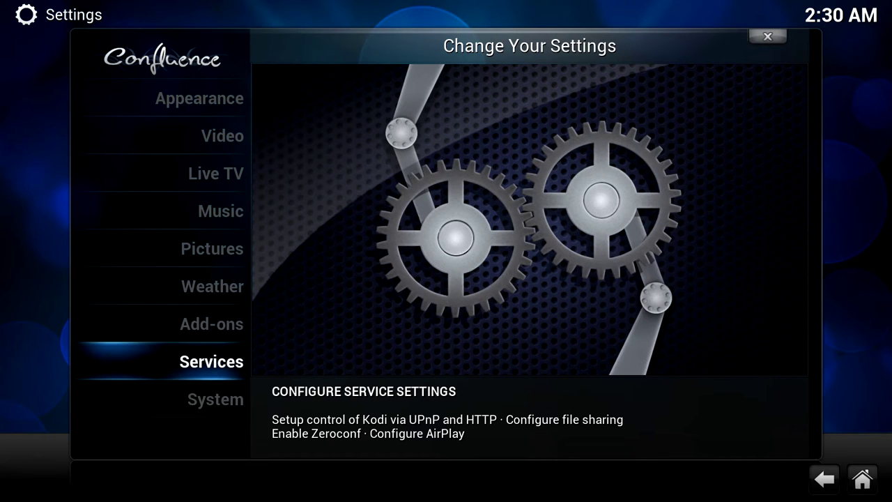
- Enable UPnP library sharing, remote player lookup and UPnP control, then select Webserver
key(Return)
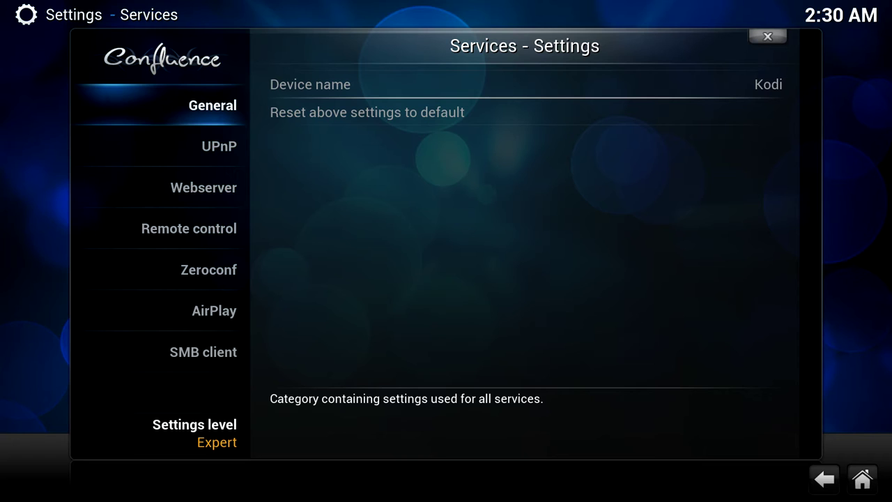
click(219, 146)
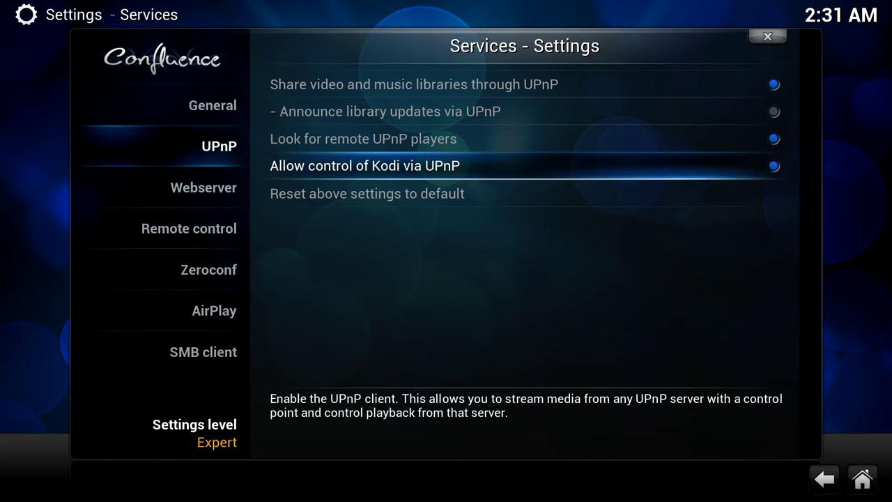
key(Left)
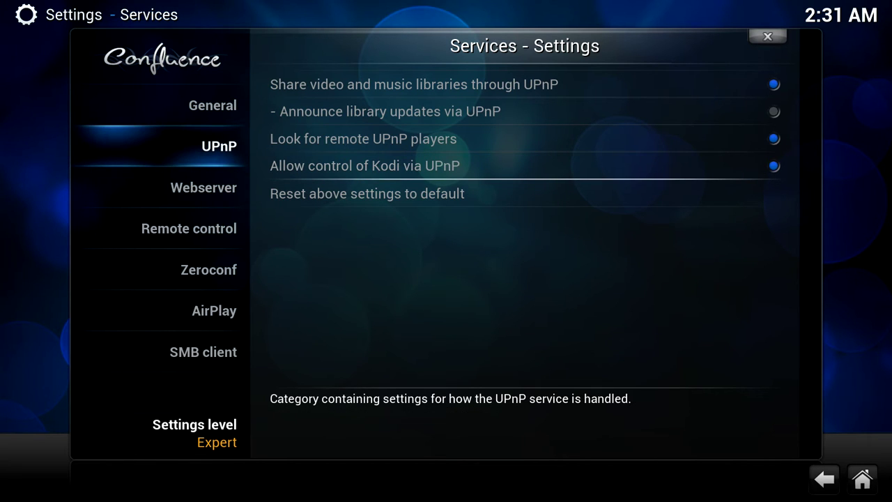
key(Down)
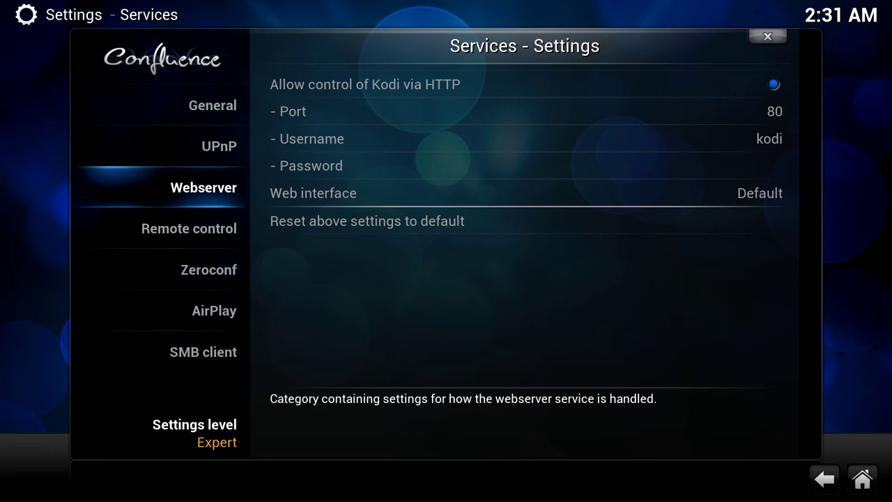
- Enable 'Allow programs on other systems to control Kodi' under Remote control, then review Zeroconf and AirPlay
click(189, 228)
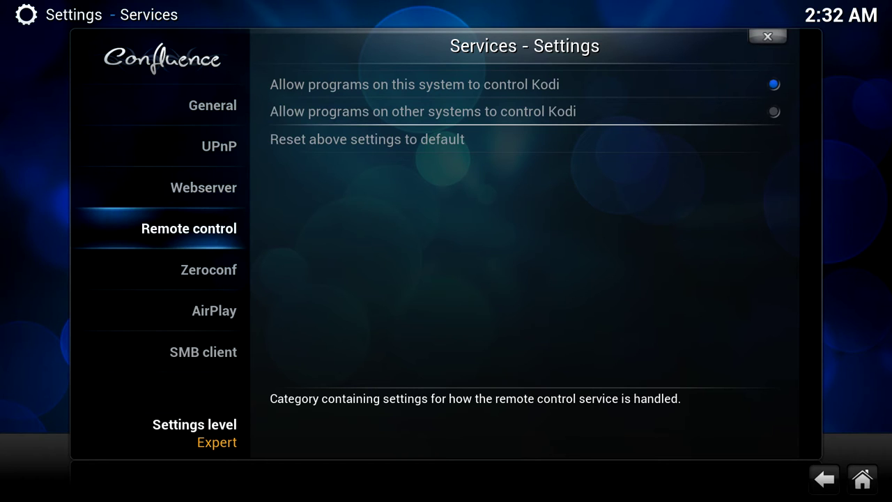
key(Right)
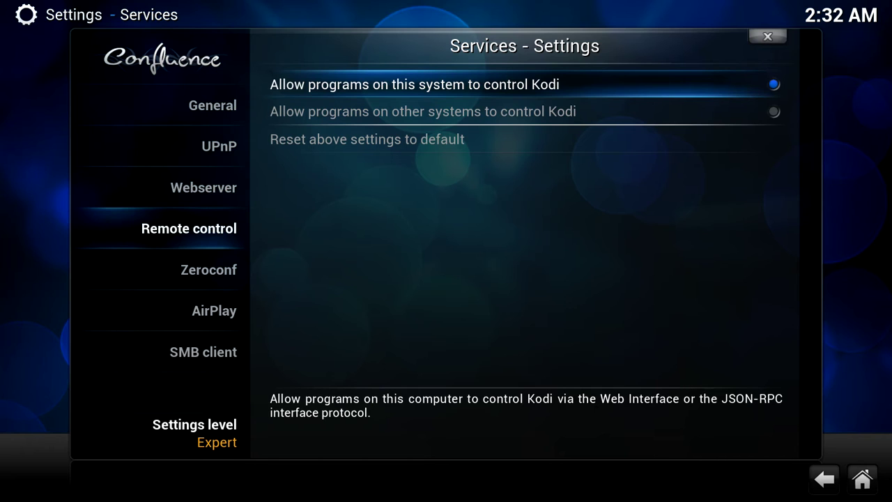
key(Down)
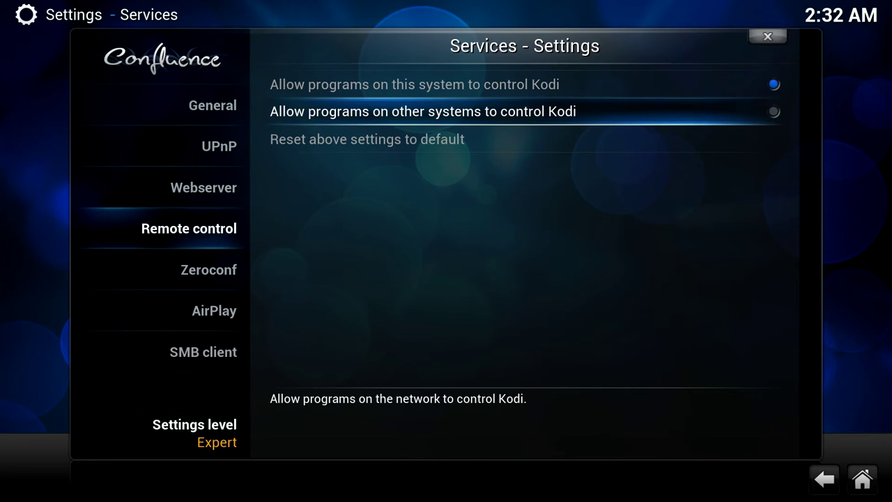
key(Return)
key(Left)
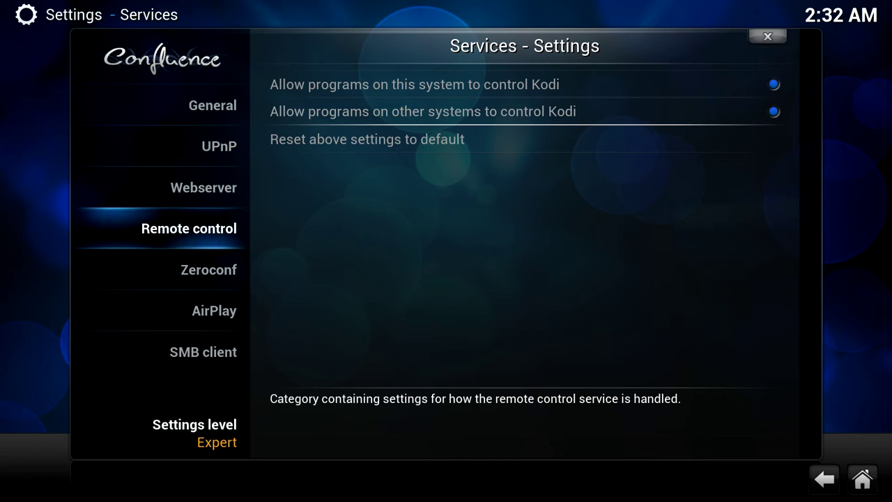
key(Down)
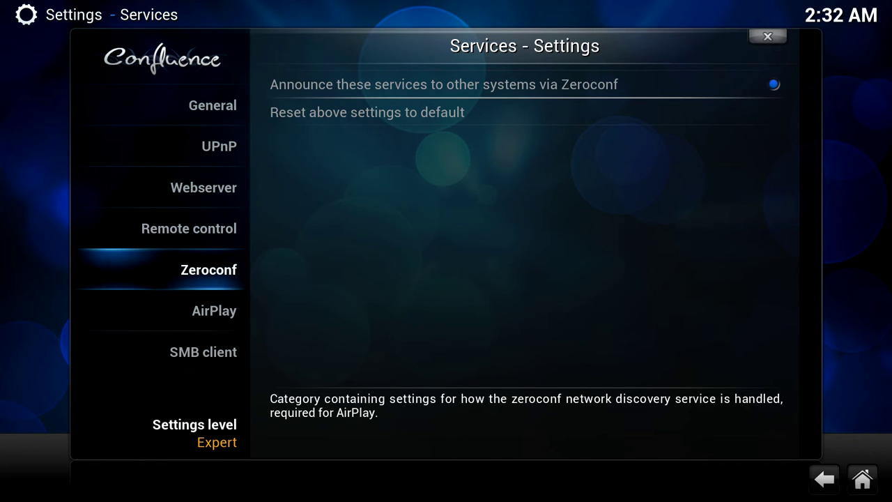
key(Down)
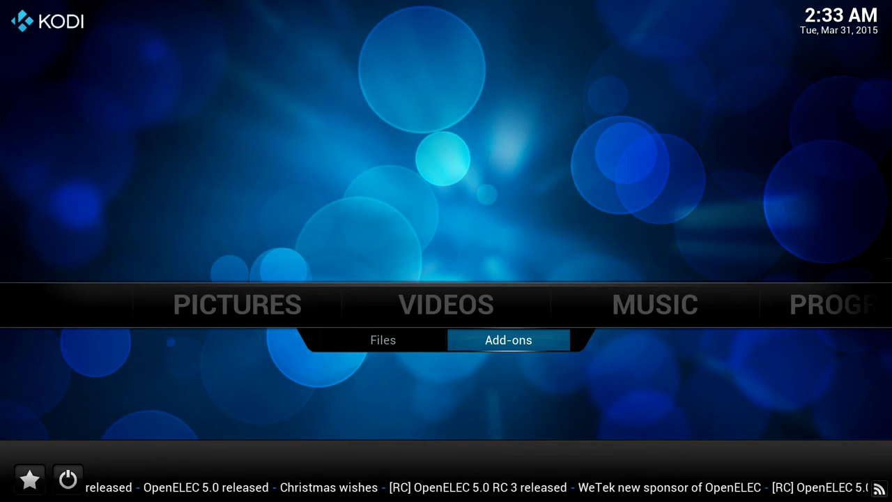
- Find YouTube in the Get More video add-ons repository and install version 5.0.9
key(Return)
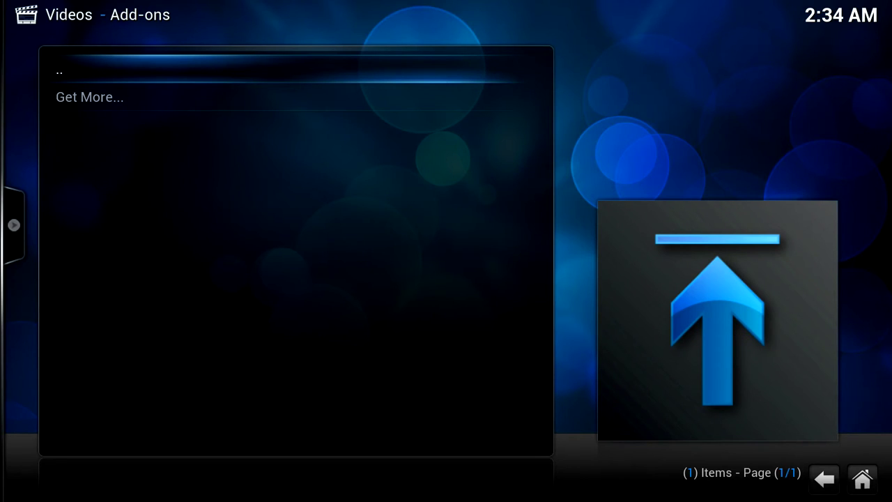
key(Down)
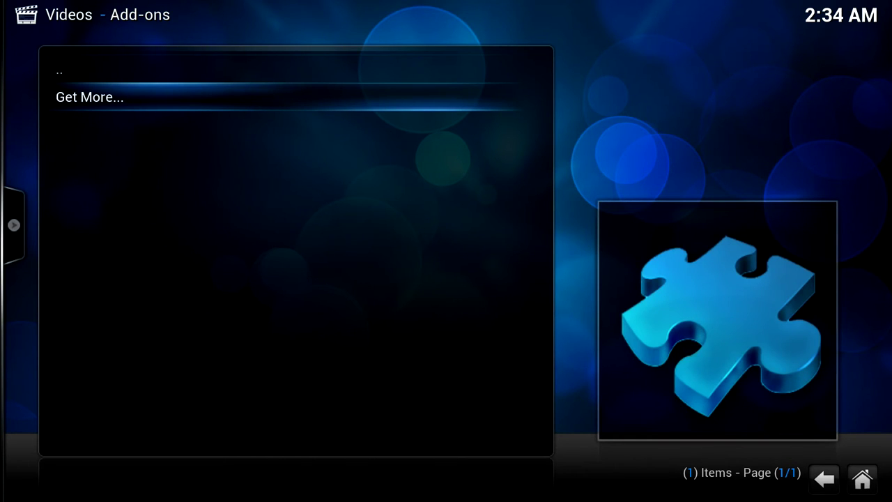
key(Return)
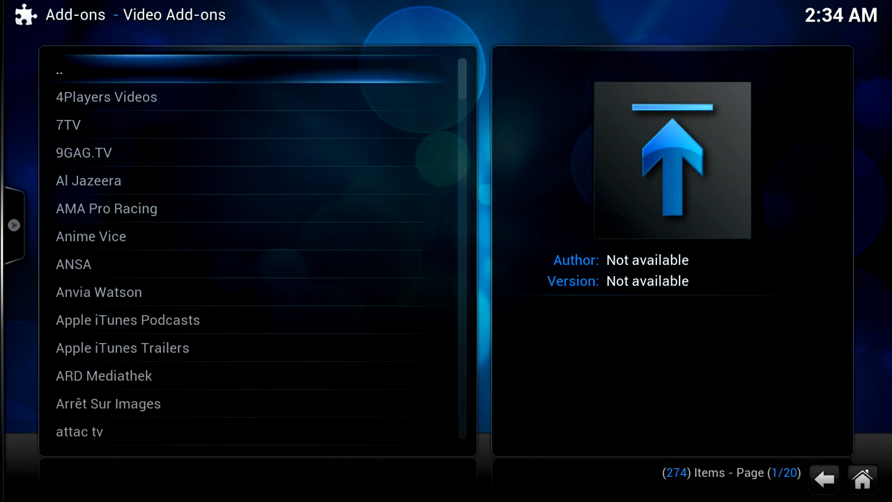
key(Down)
key(Down)
key(Down)
key(Down)
key(Down)
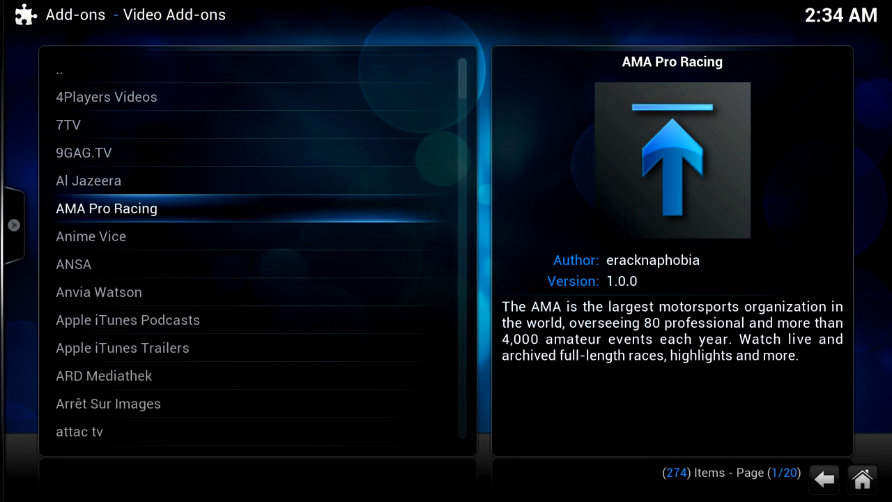
key(Up)
key(Up)
key(Up)
key(Up)
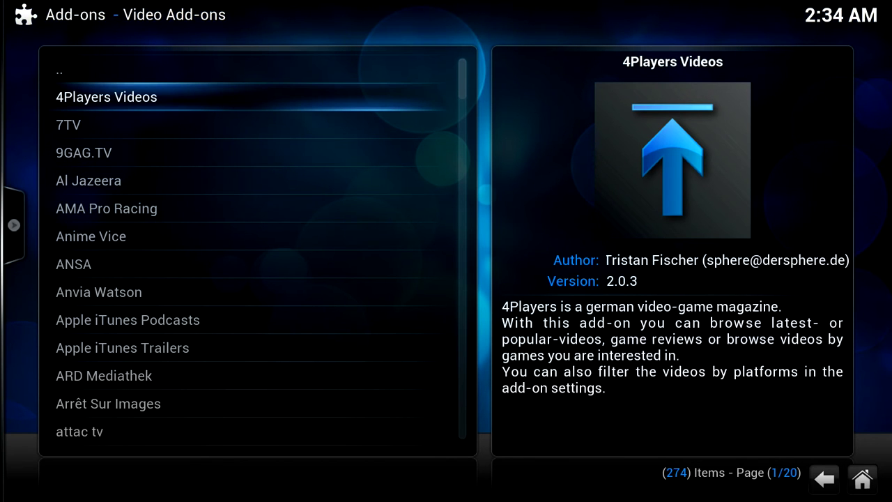
key(Up)
key(Up)
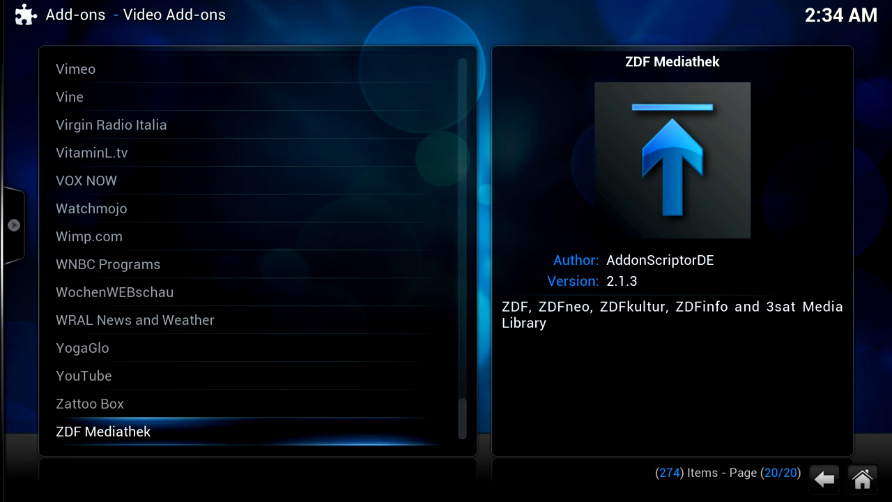
key(Up)
key(Up)
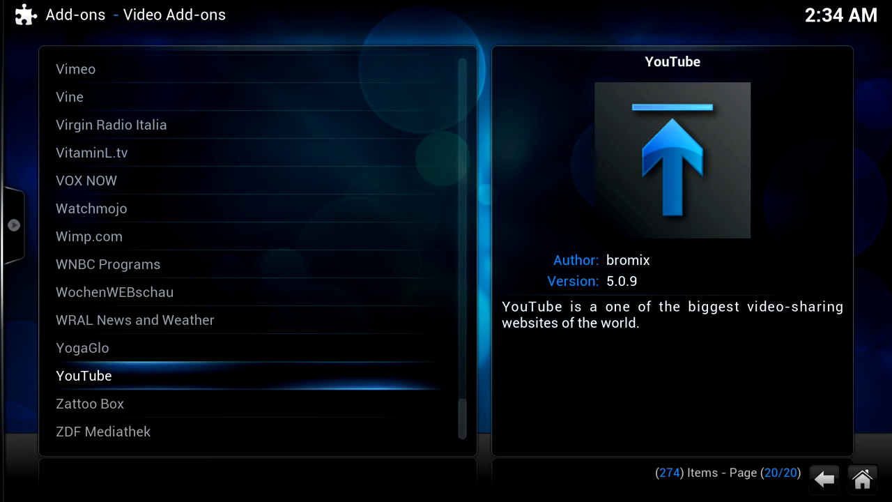
key(Return)
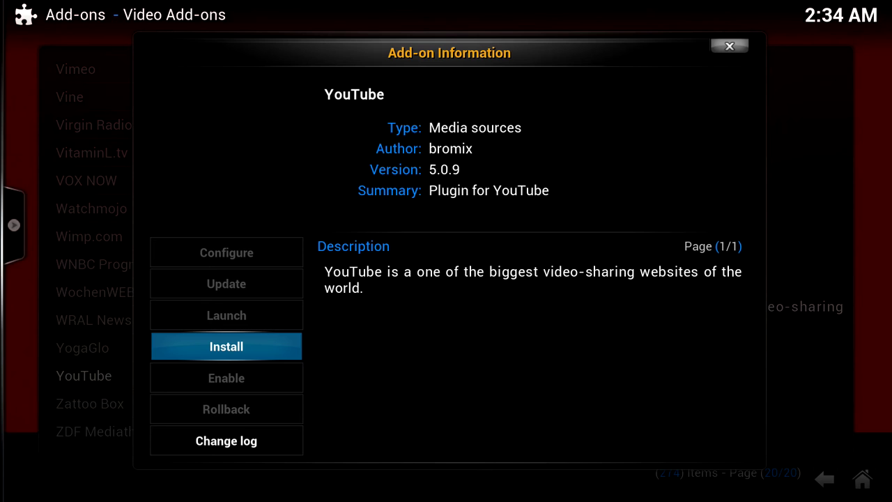
key(Escape)
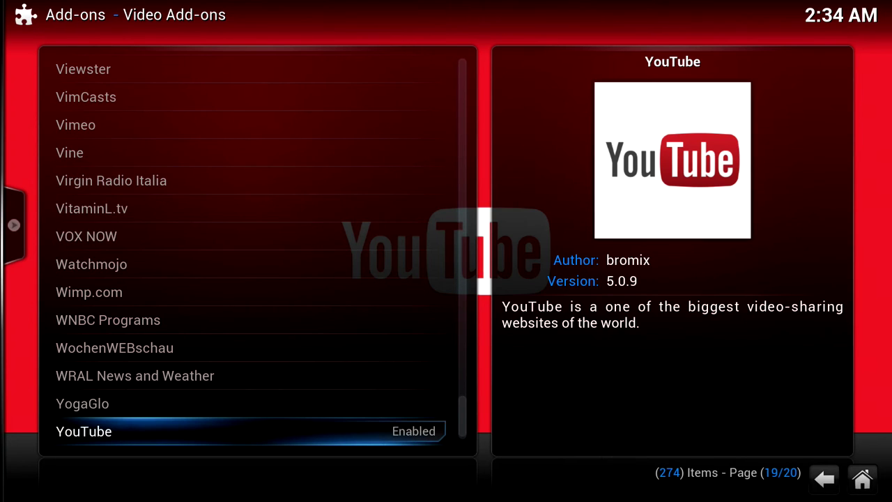
- Launch the installed YouTube add-on and agree to run its setup wizard
key(Escape)
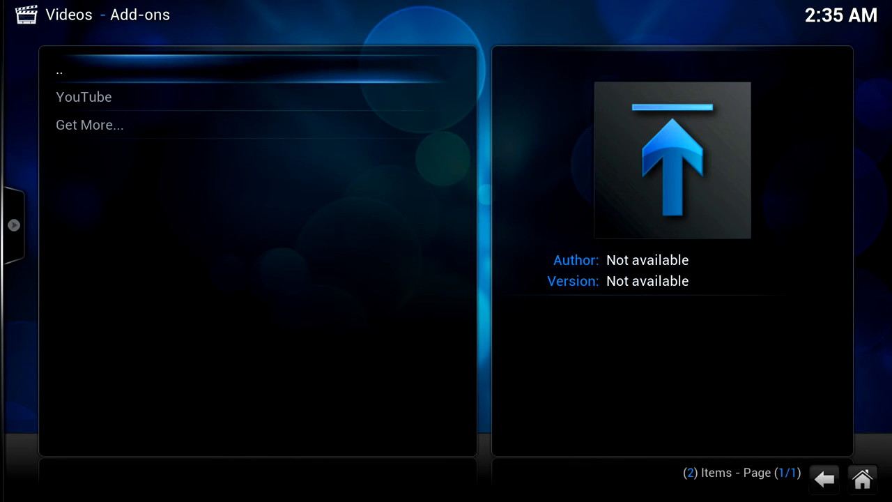
key(Down)
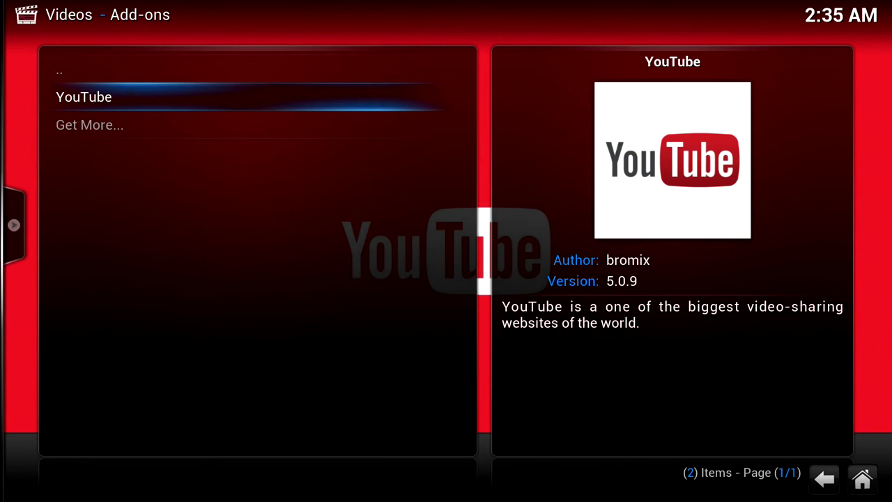
key(Return)
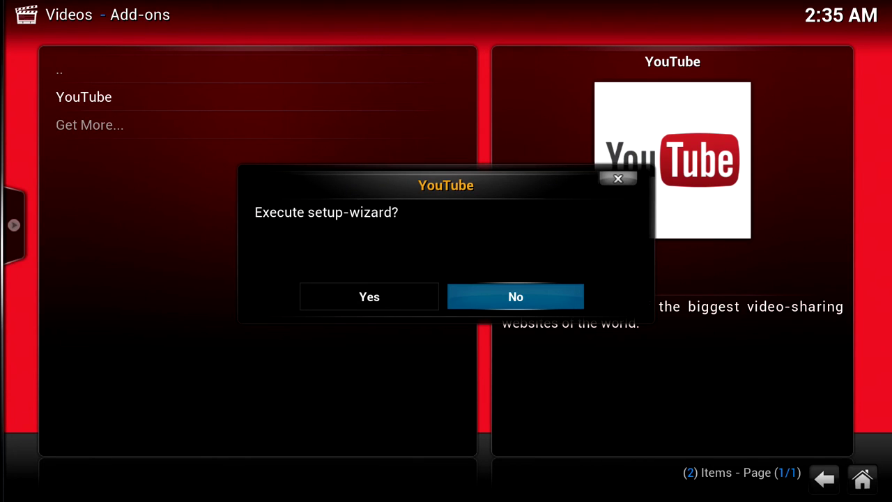
key(Left)
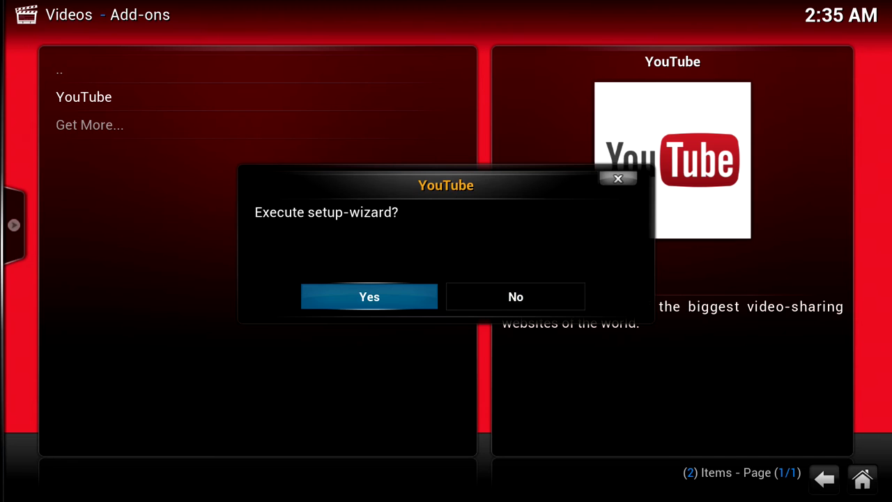
key(Return)
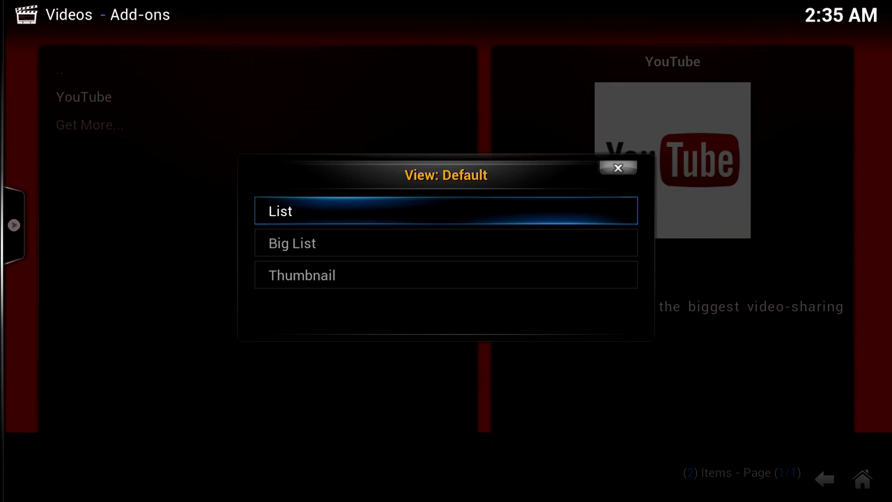
- Pick Big List as the default view and Media info for episodes, then skip language and region
key(Down)
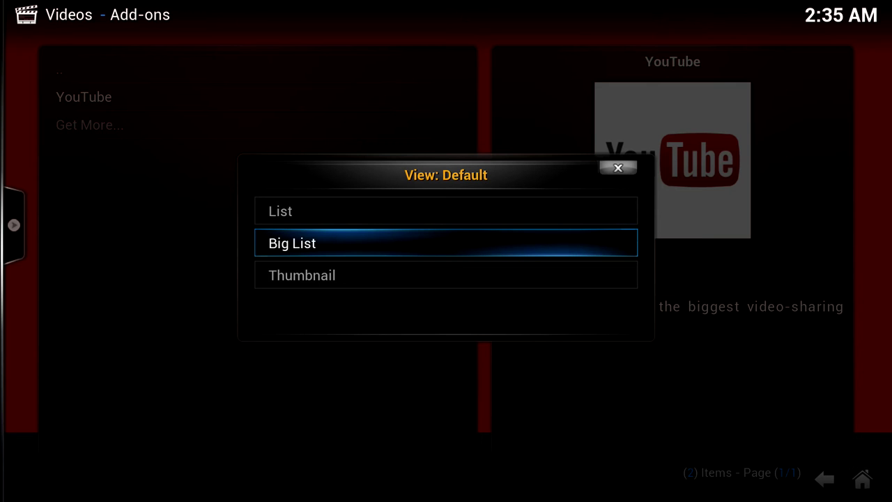
key(Return)
key(Return)
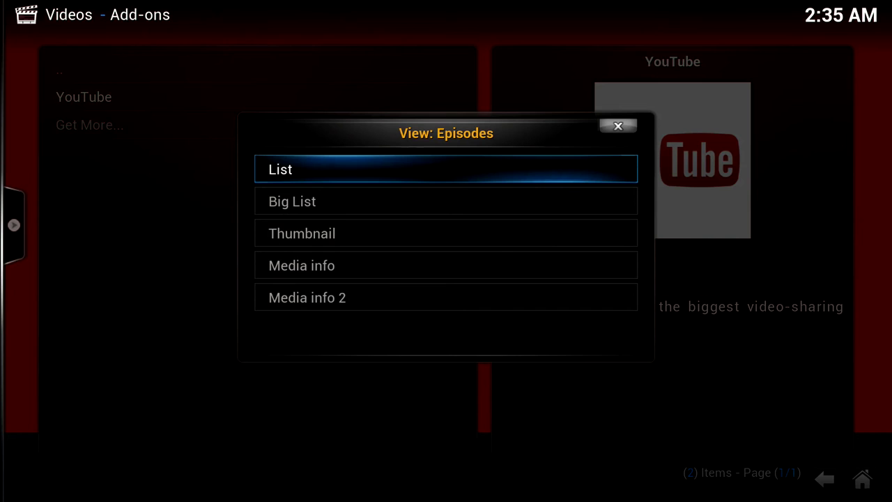
key(Down)
key(Down)
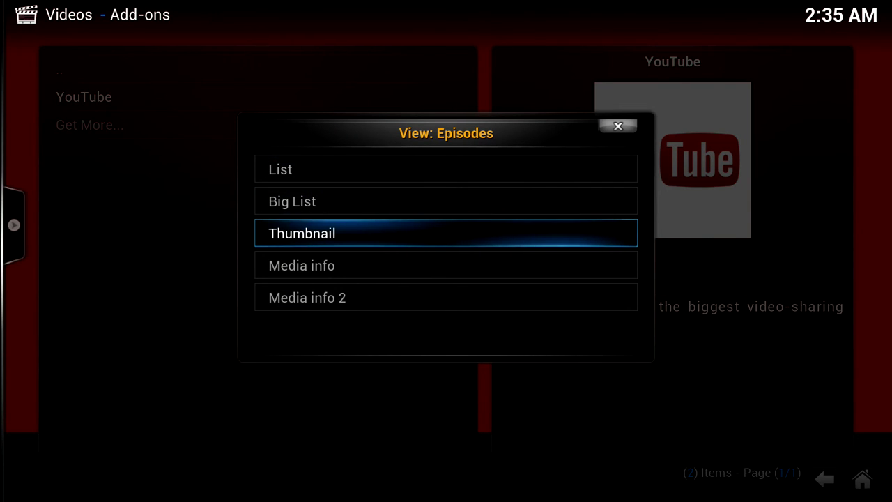
key(Down)
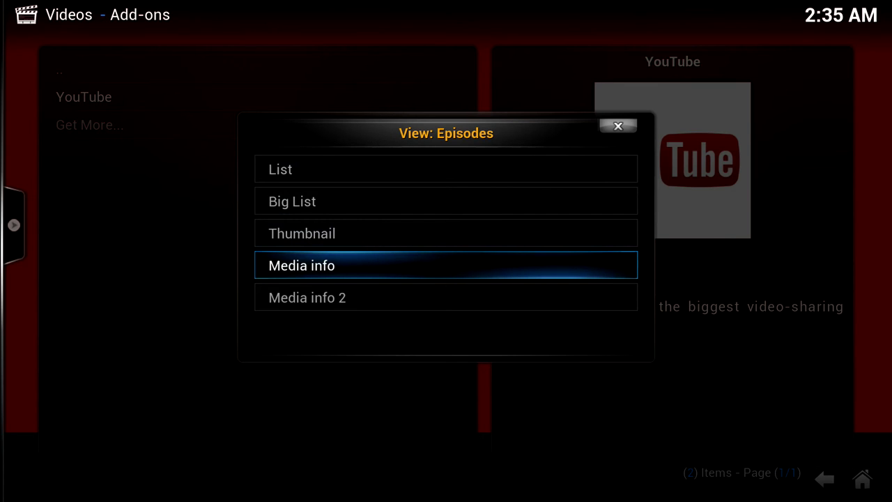
key(Return)
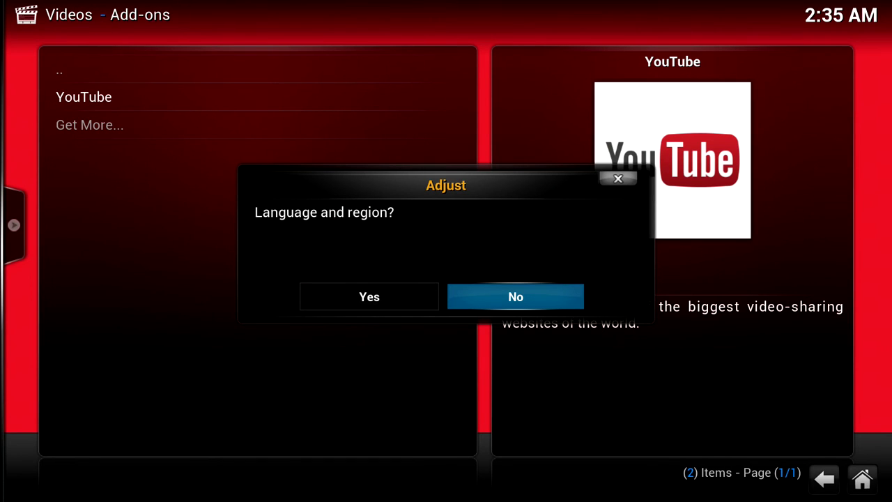
key(Return)
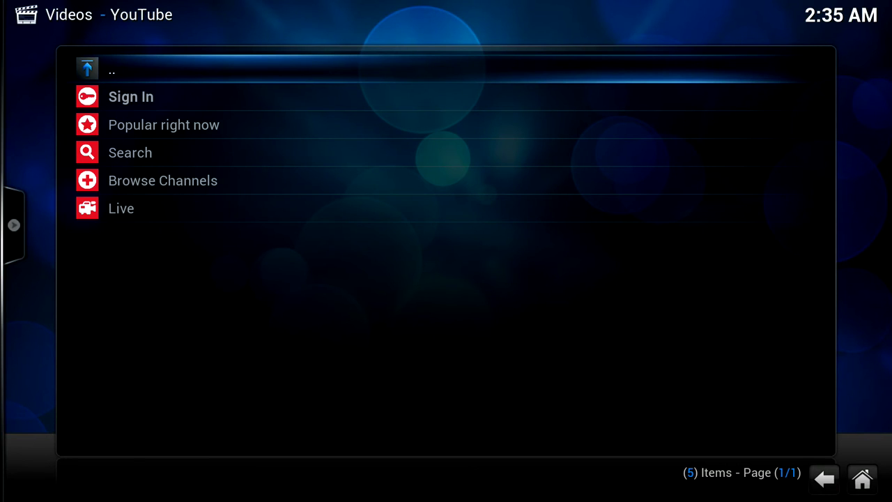
- Go to the YouTube Search entry and start a new search
click(164, 125)
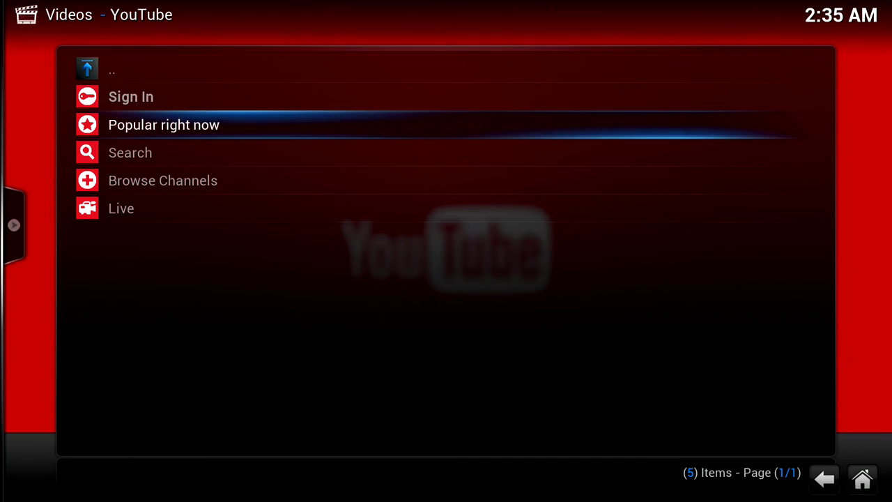
click(130, 153)
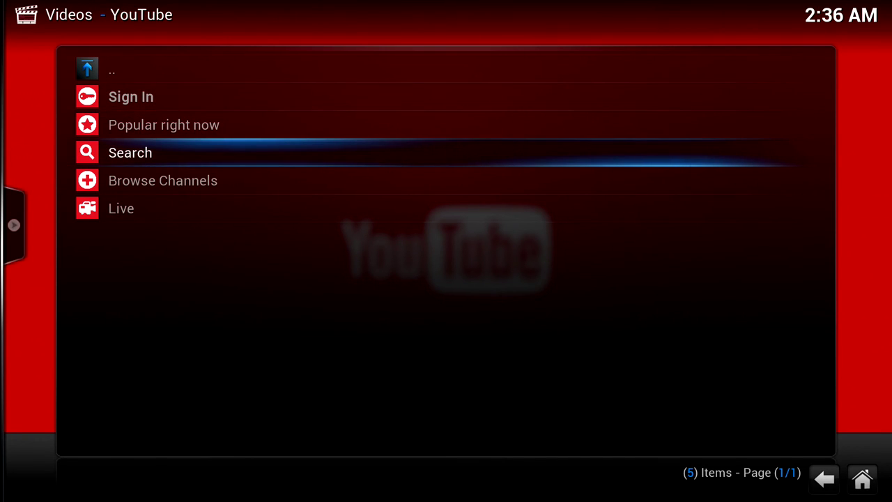
key(Return)
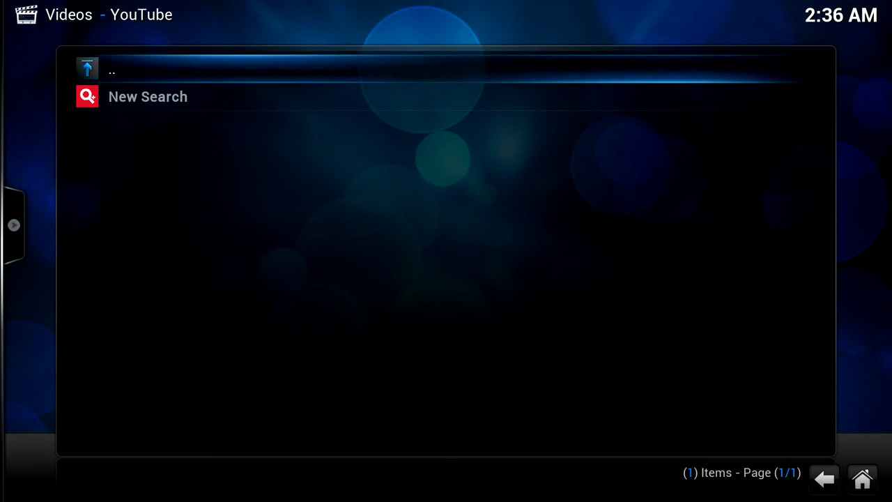
key(Down)
key(Return)
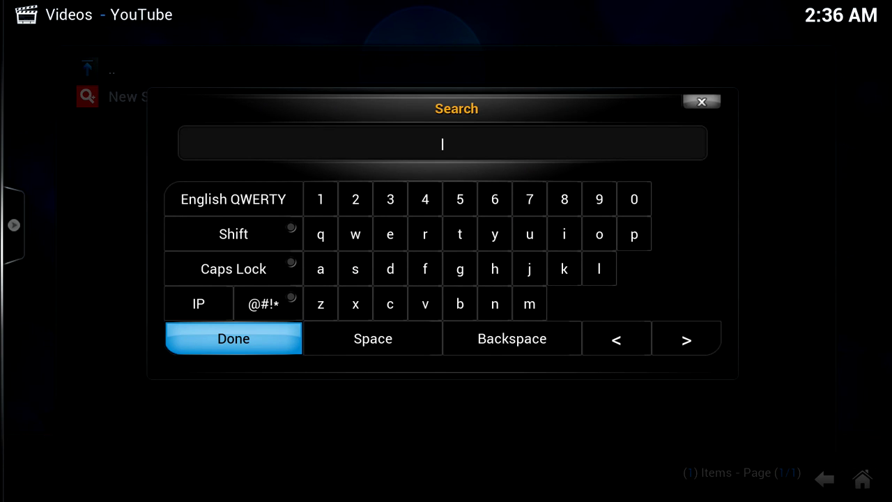
- Search YouTube for 'mehs episode', correcting the mistyped 'mehs eppisode' first
text(mehs eppisode)
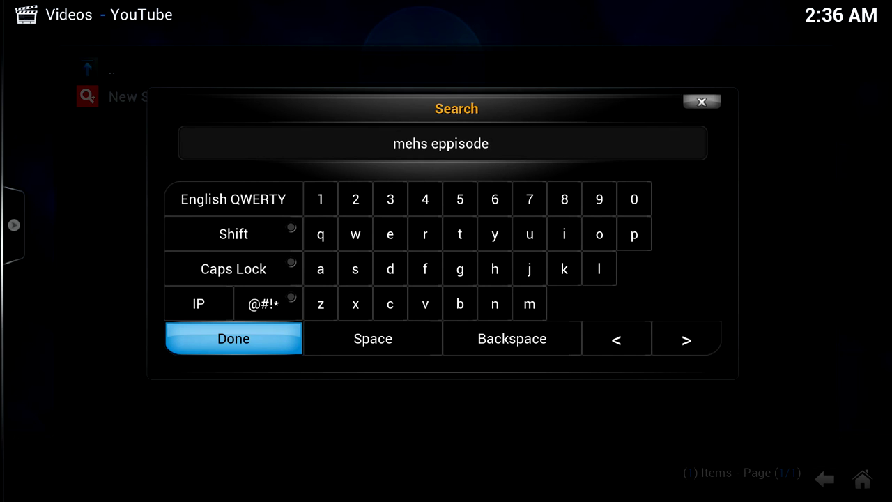
key(BackSpace)
key(BackSpace)
key(BackSpace)
key(BackSpace)
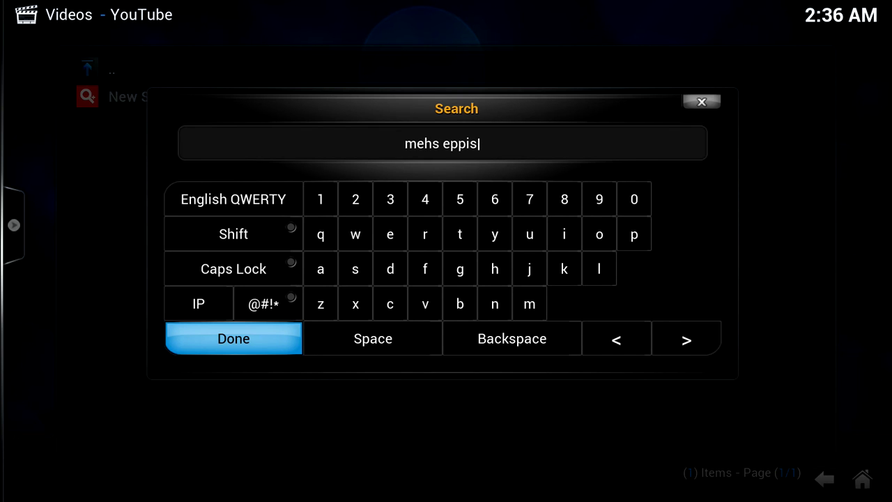
key(BackSpace)
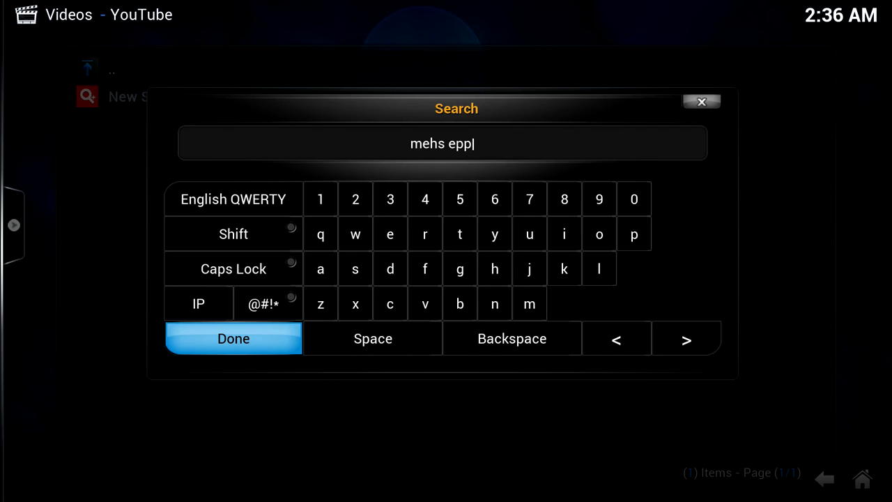
key(BackSpace)
text(isode)
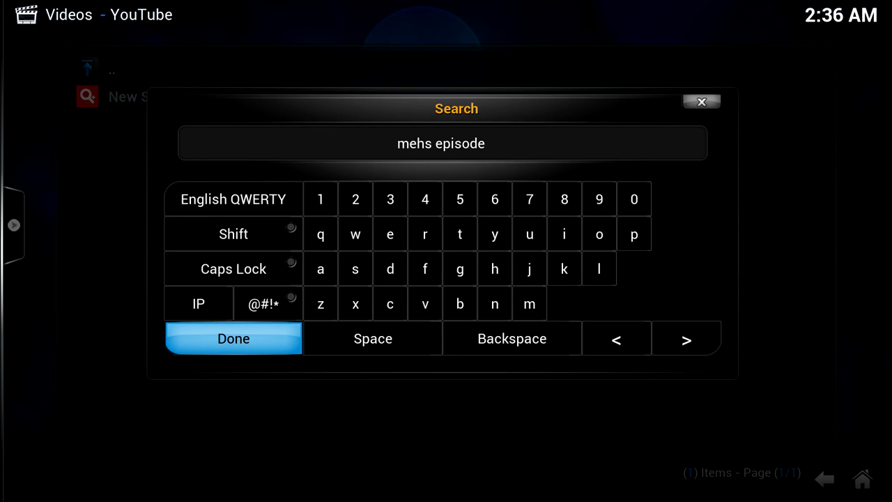
key(Return)
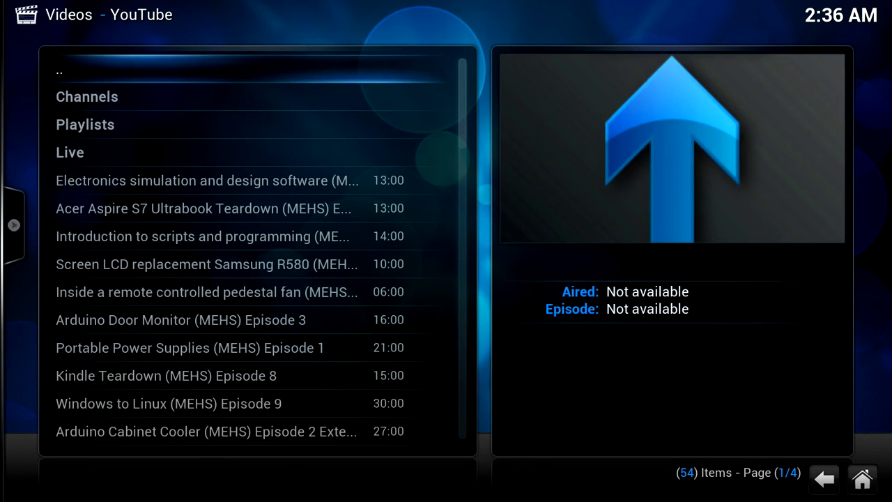
- Move down the search results past Live to the first video
key(Down)
key(Down)
key(Down)
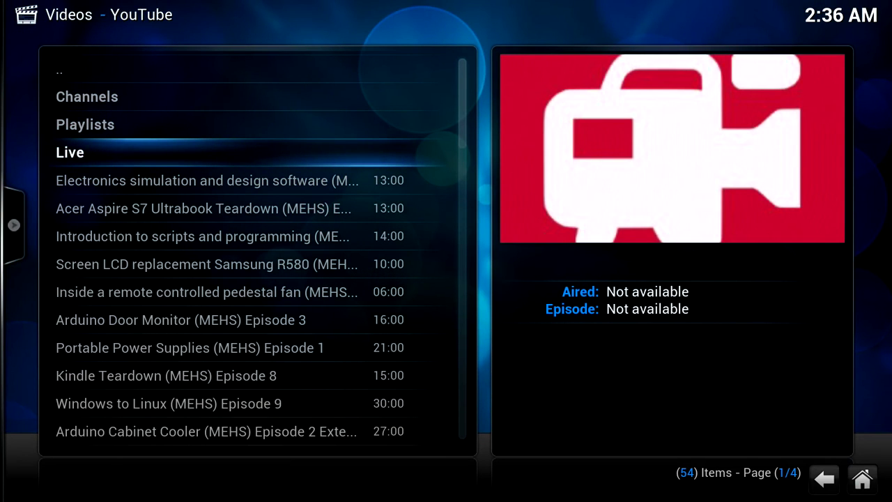
key(Down)
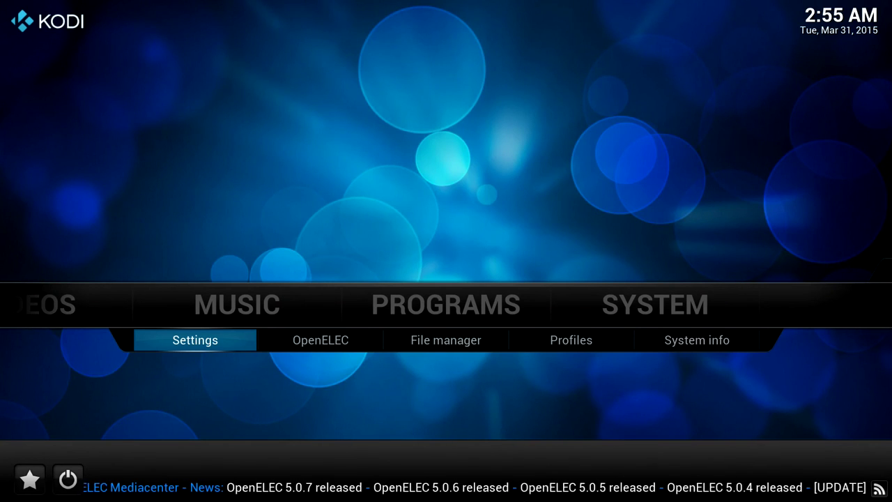
key(Return)
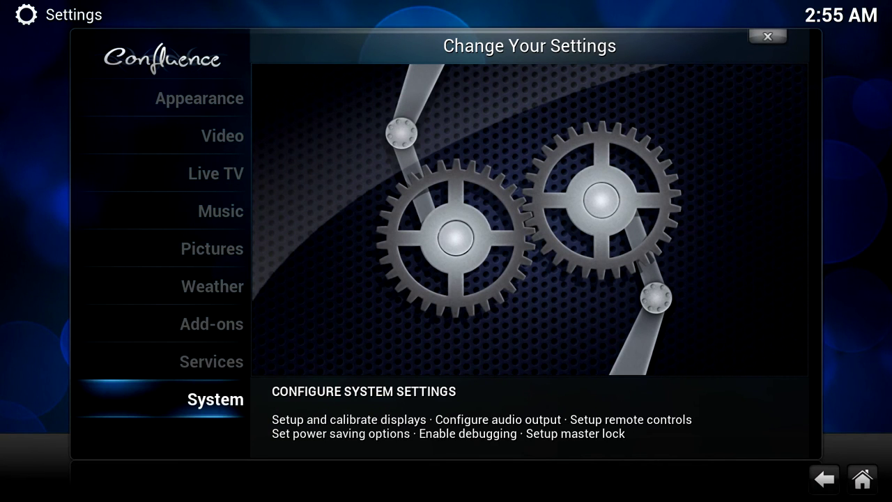
key(Return)
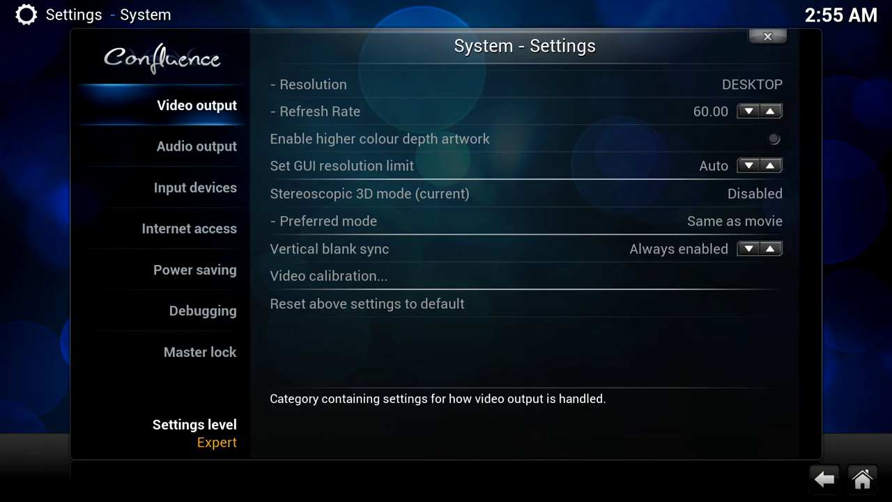
key(Right)
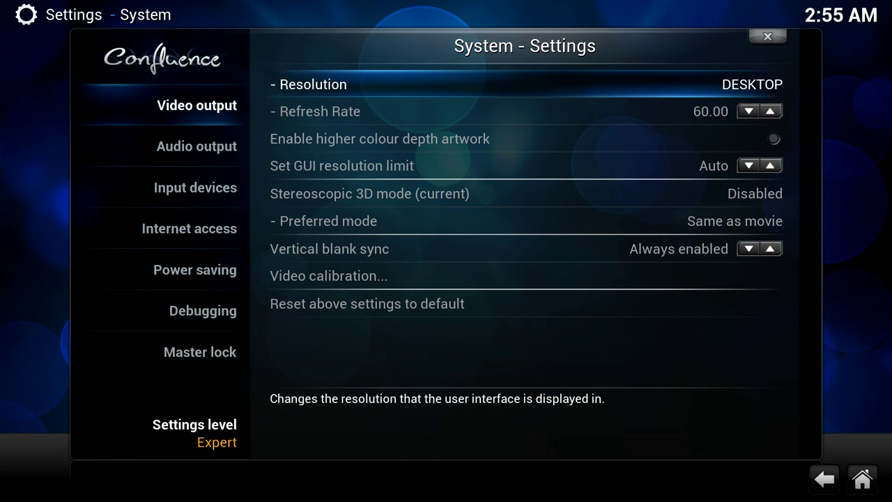
key(Down)
key(Down)
key(Down)
key(Down)
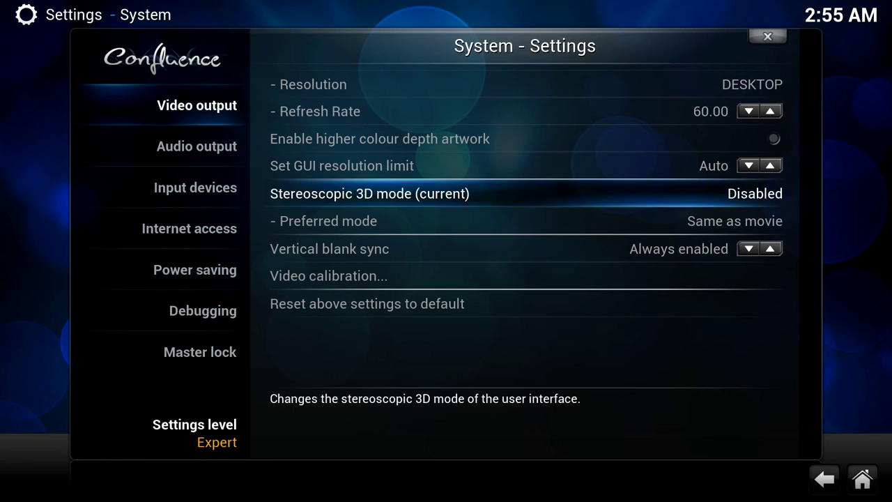
key(Down)
key(Down)
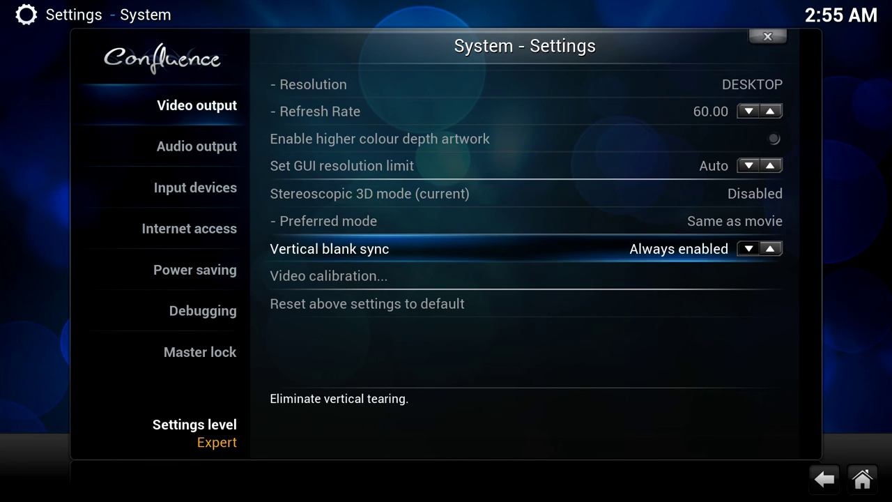
key(Down)
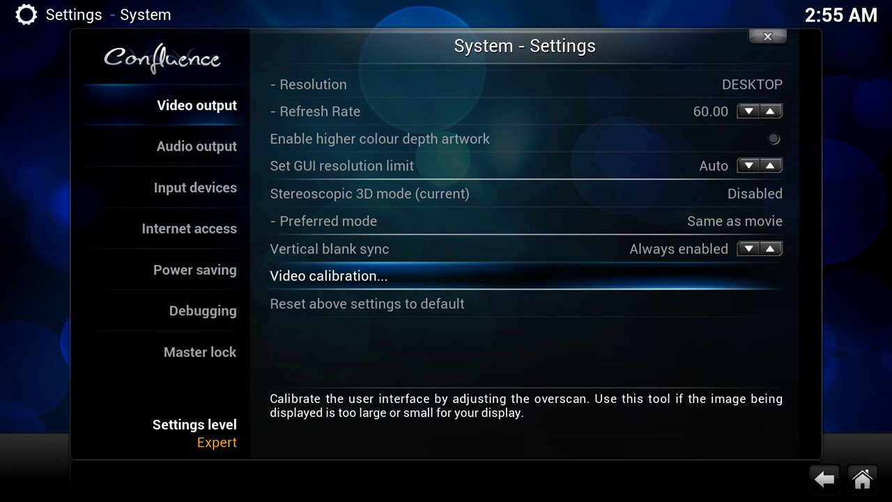
key(Return)
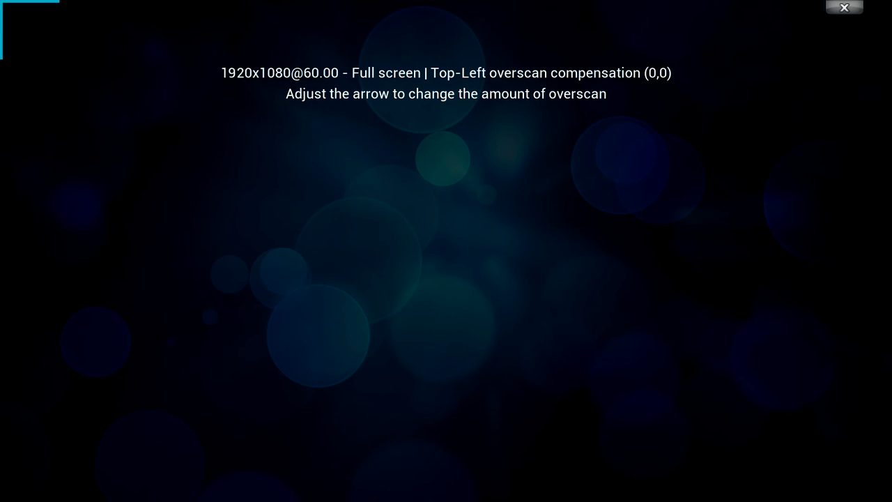
- Step through top-left and bottom-right overscan, then adjust the pixel ratio until the rectangle is square
key(Return)
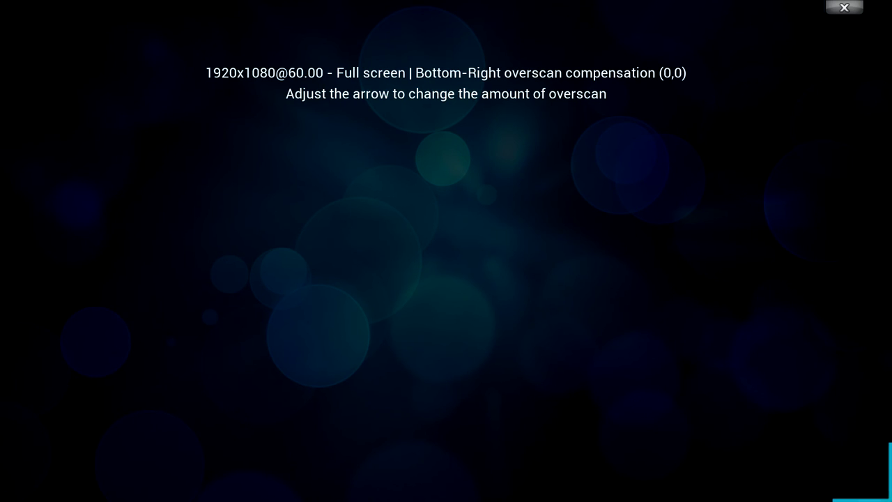
key(Return)
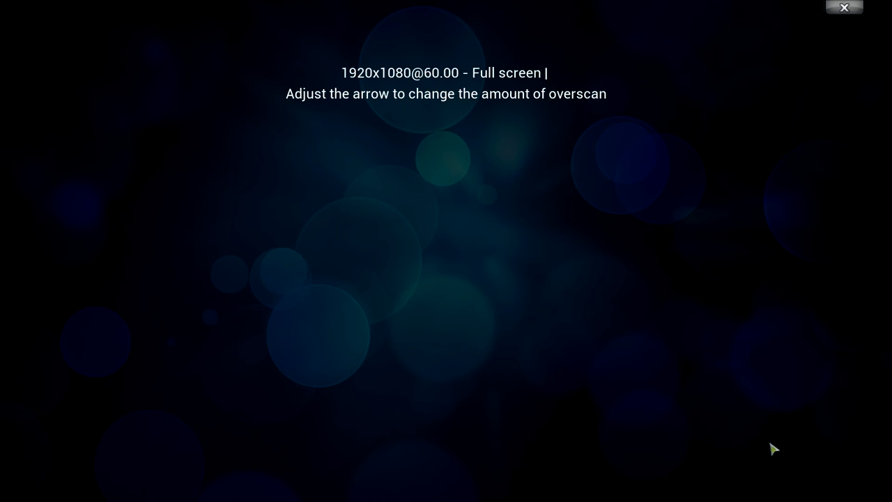
key(Right)
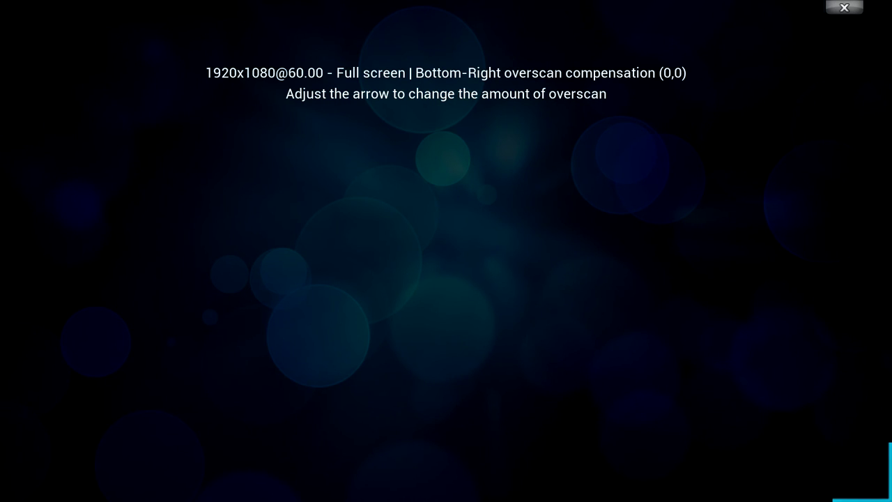
key(Return)
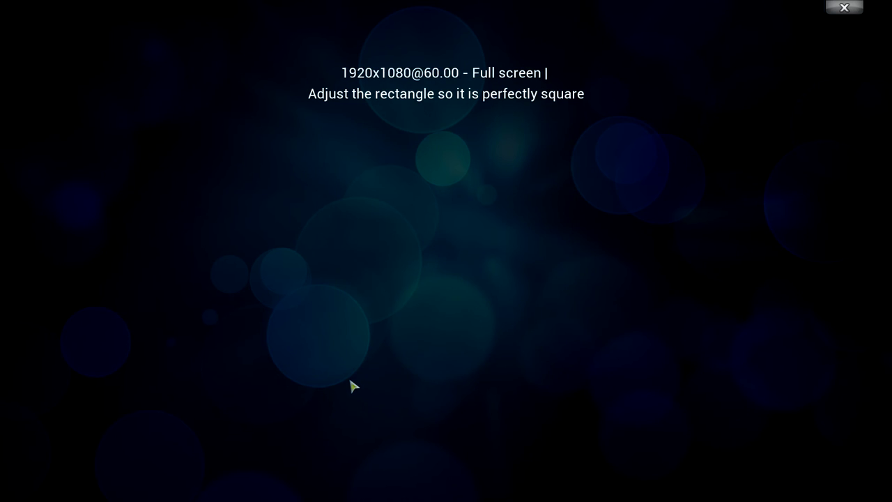
drag(374, 384, 420, 358)
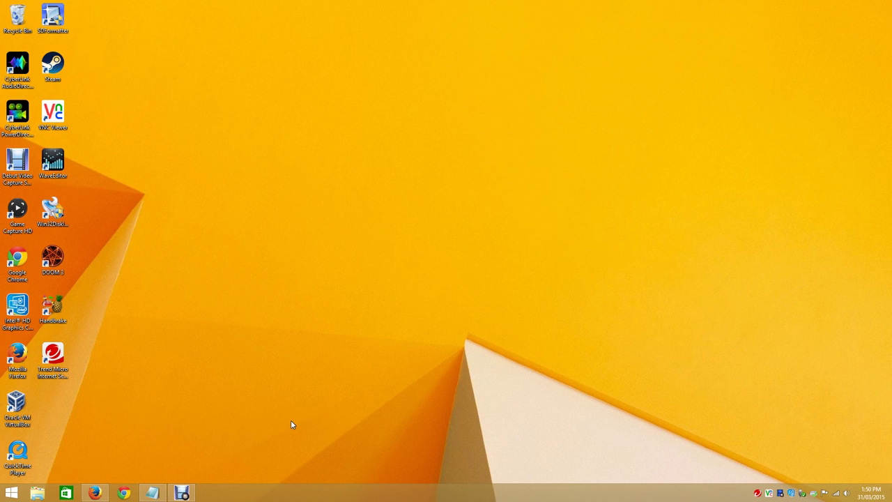
- Open the \\openelec network share from the Win+R Run box
key(super+r)
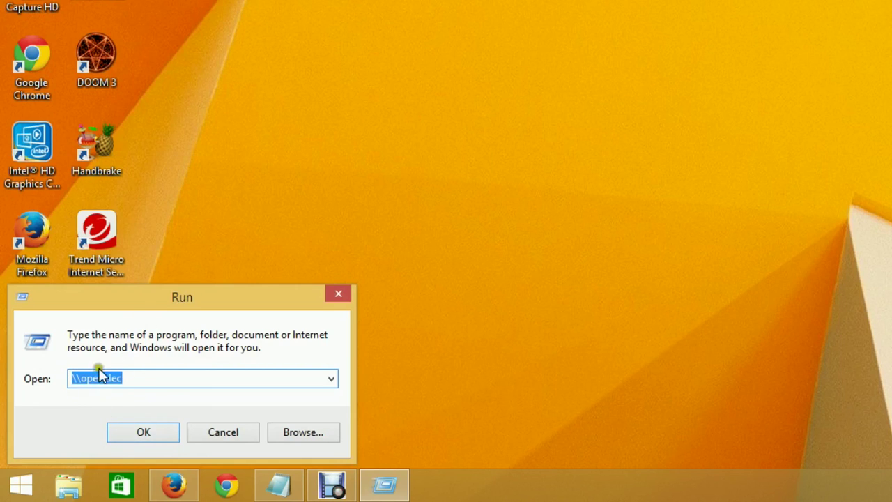
click(143, 431)
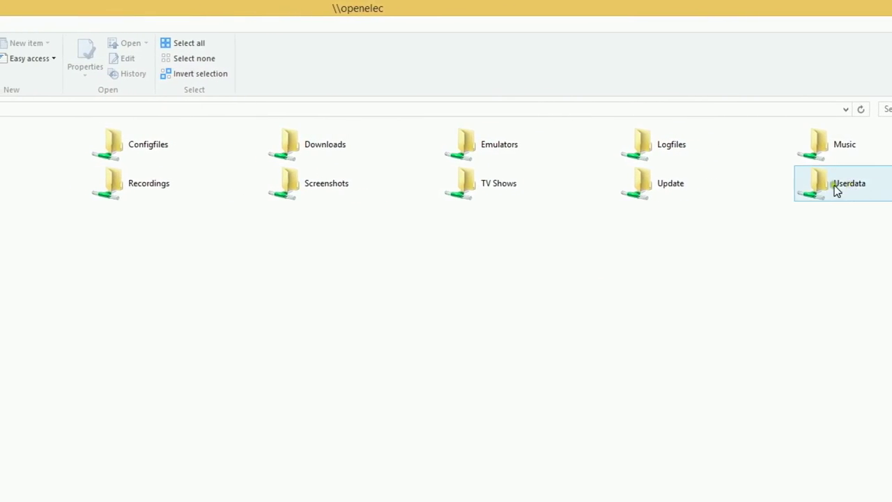
- Open the Userdata folder and bring up the Notepad window holding the advancedsettings XML
double_click(865, 184)
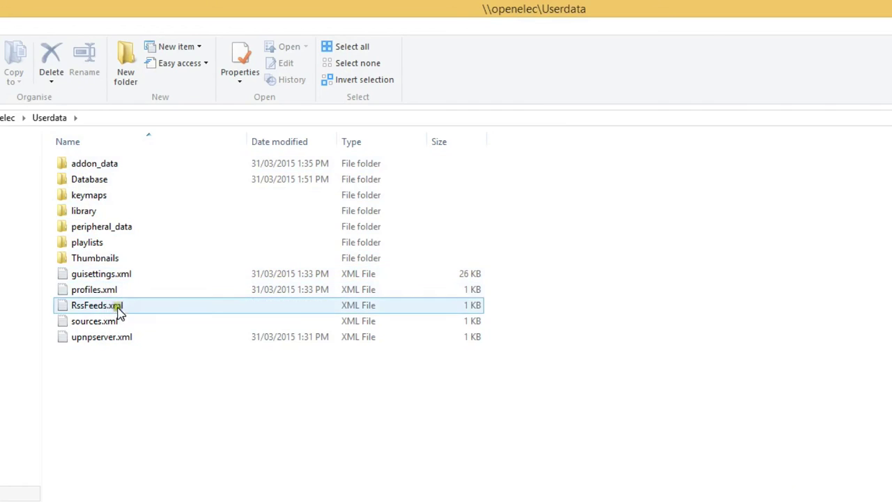
right_click(144, 384)
click(117, 396)
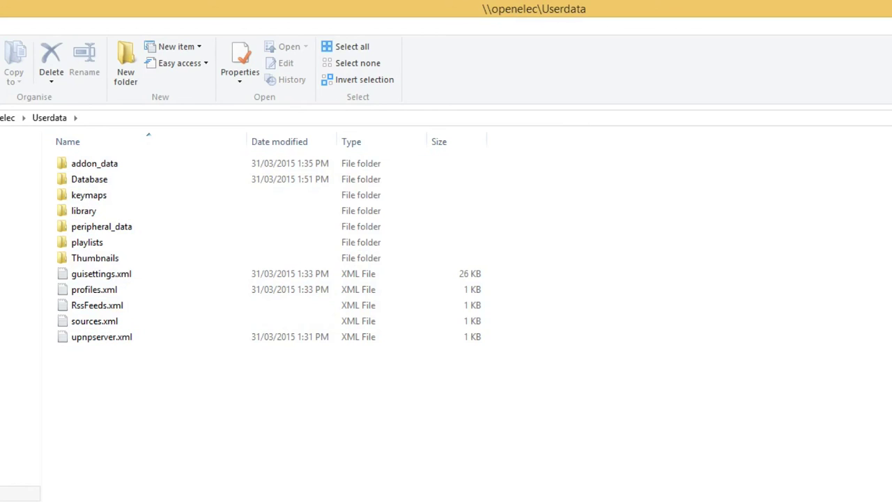
key(alt+Tab)
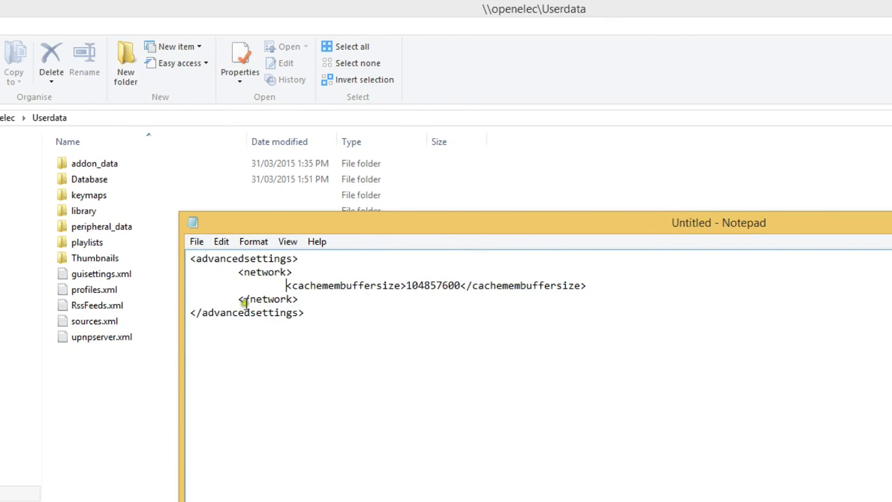
- Save the Notepad cache settings as advancedsettings.xml with the All Files type
click(196, 242)
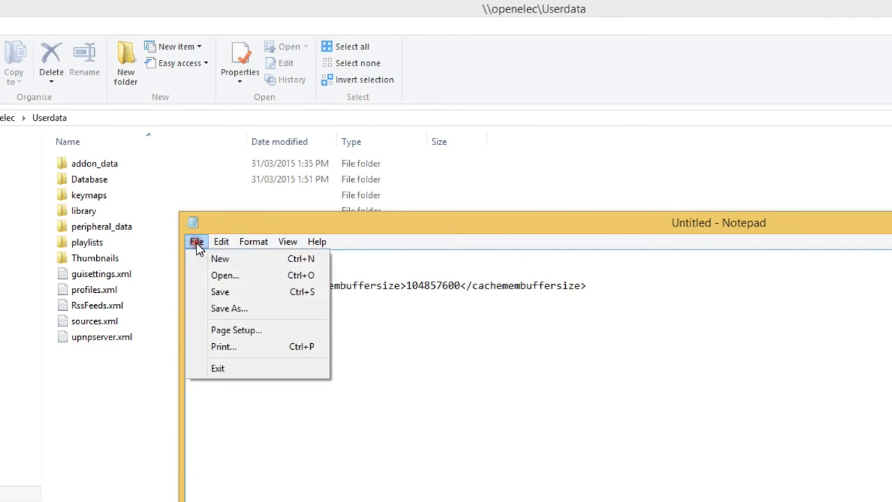
click(243, 310)
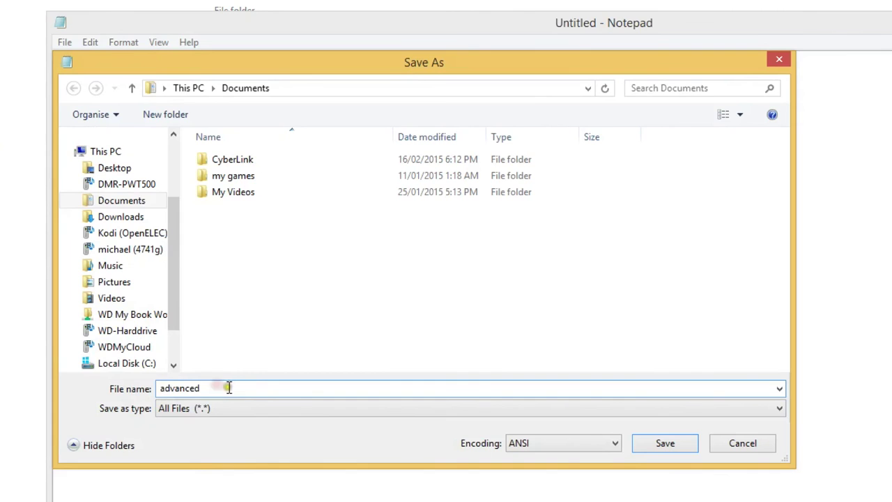
text(settings.xml)
click(669, 445)
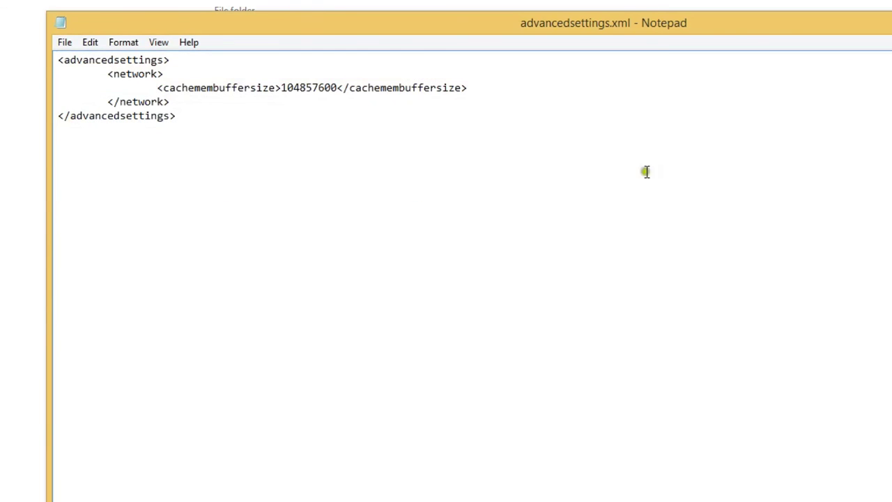
click(535, 50)
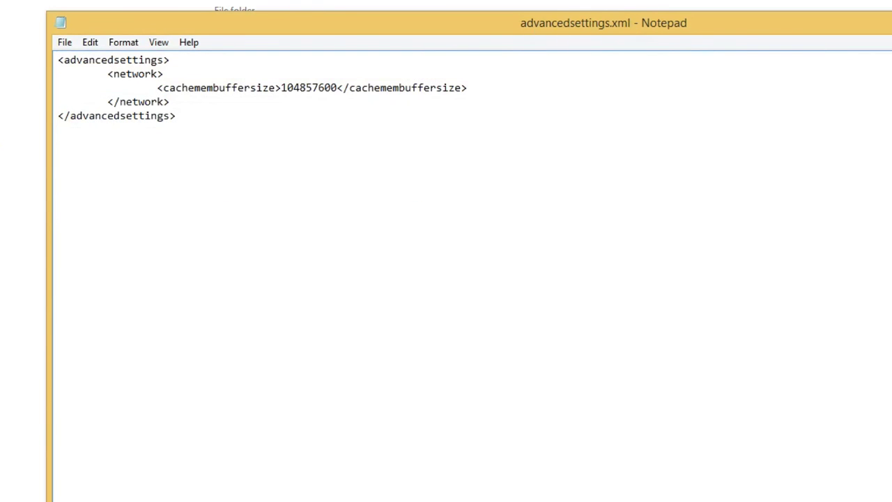